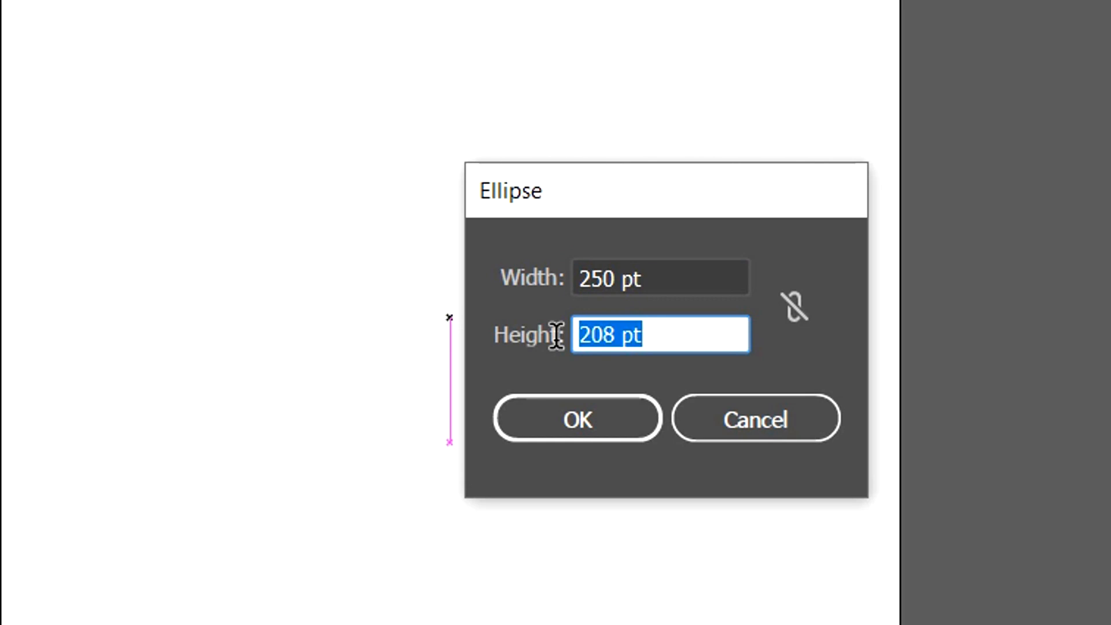
Create a circle 250 pt wide and 250 pt high.
text(250)
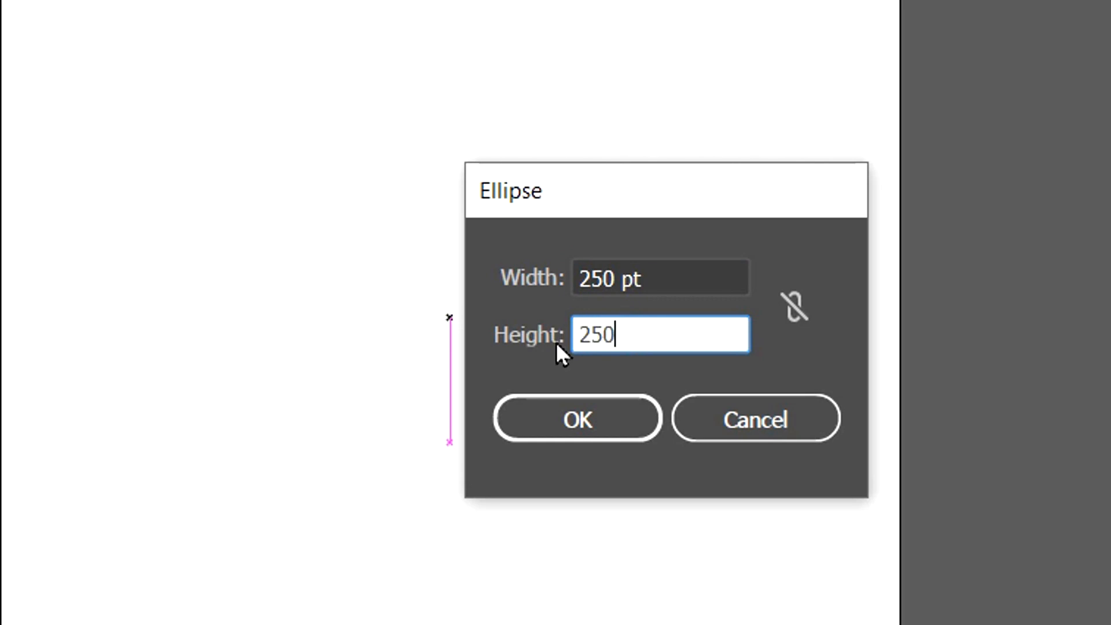
click(599, 412)
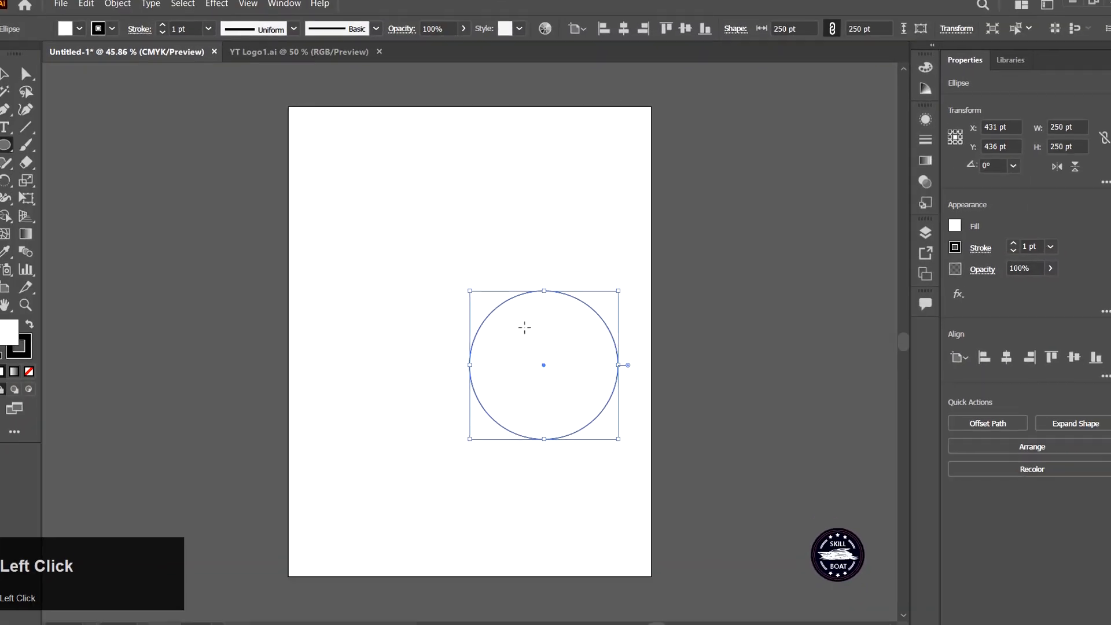
Create a 150 by 150 pt square with the Rectangle tool.
right_click(5, 144)
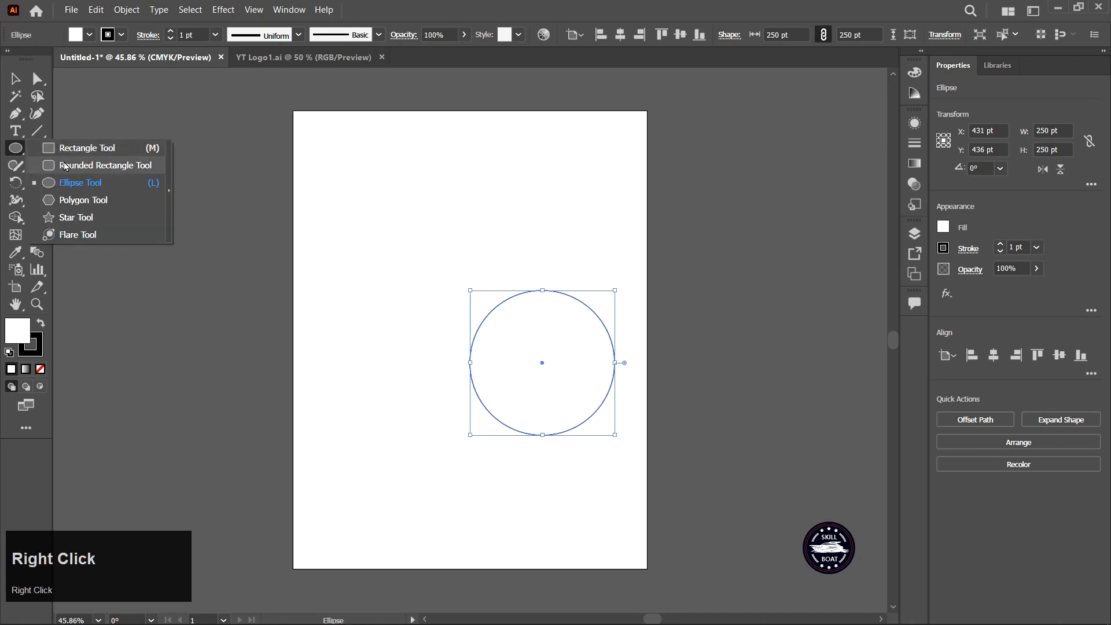
click(87, 148)
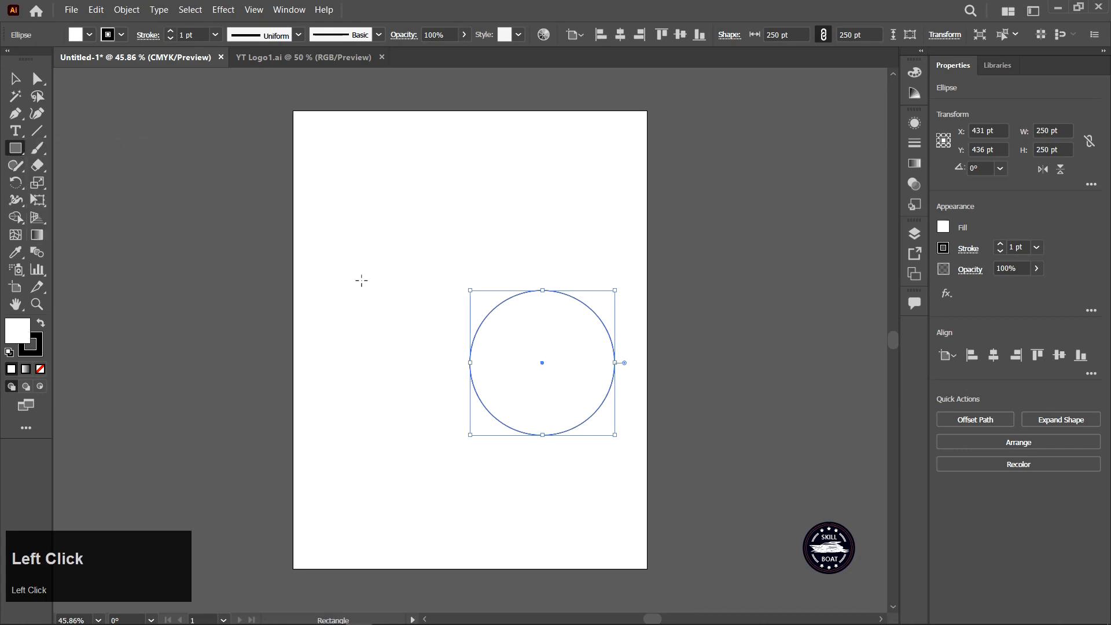
click(488, 347)
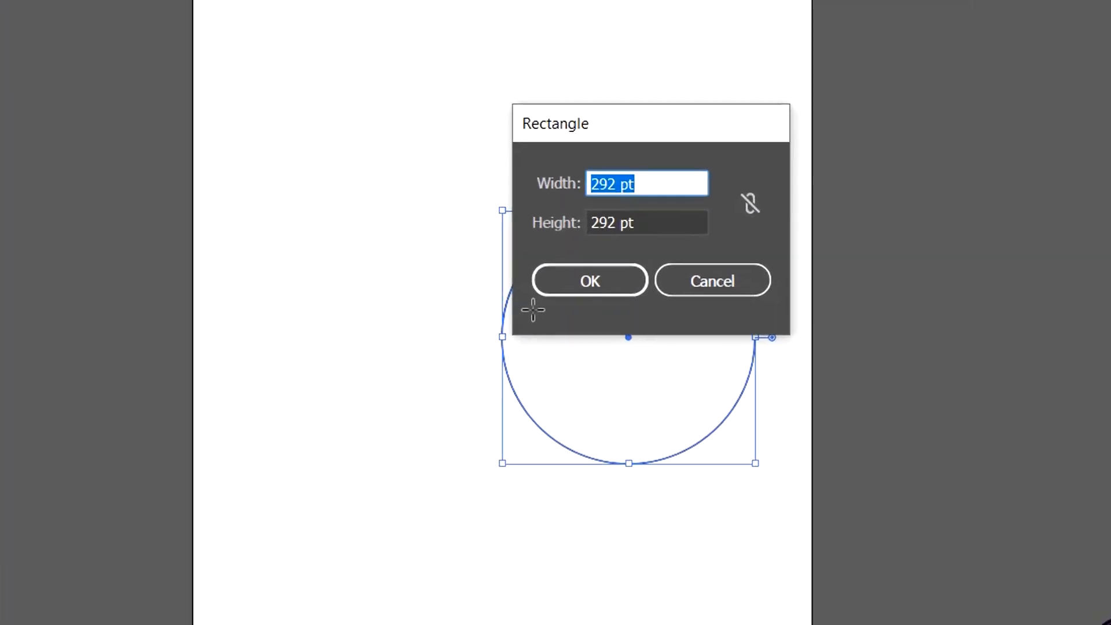
text(150)
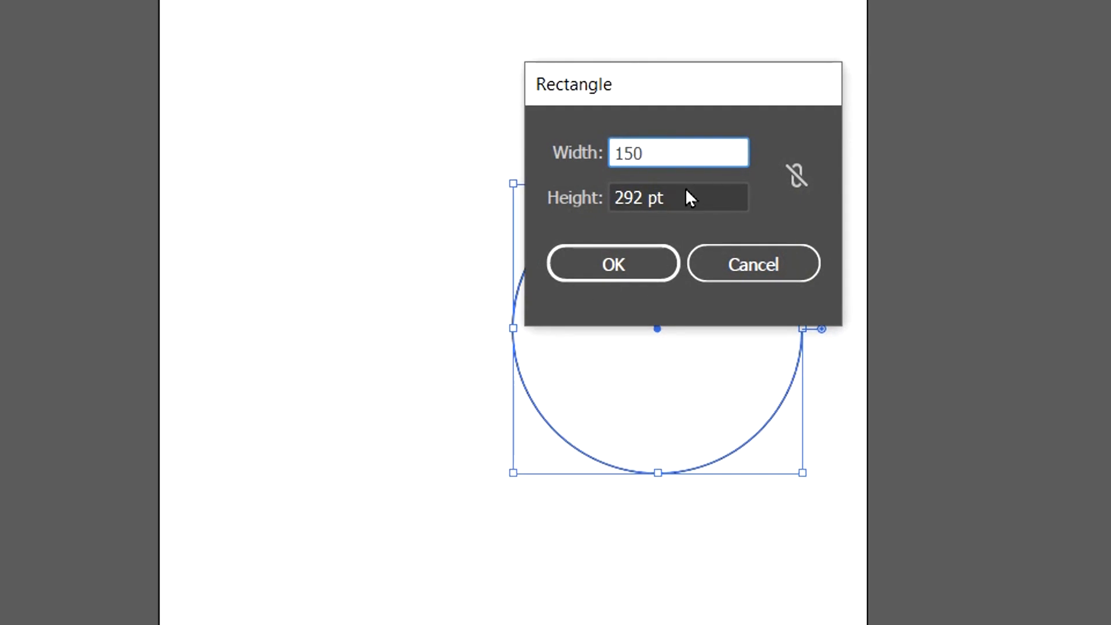
key(Tab)
text(15)
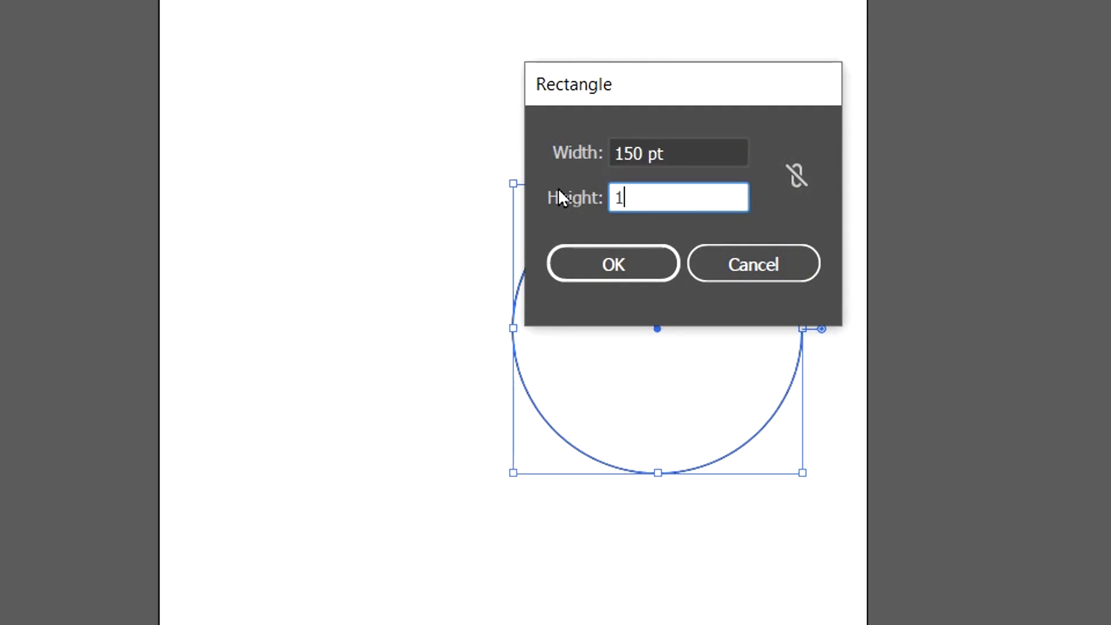
text(0)
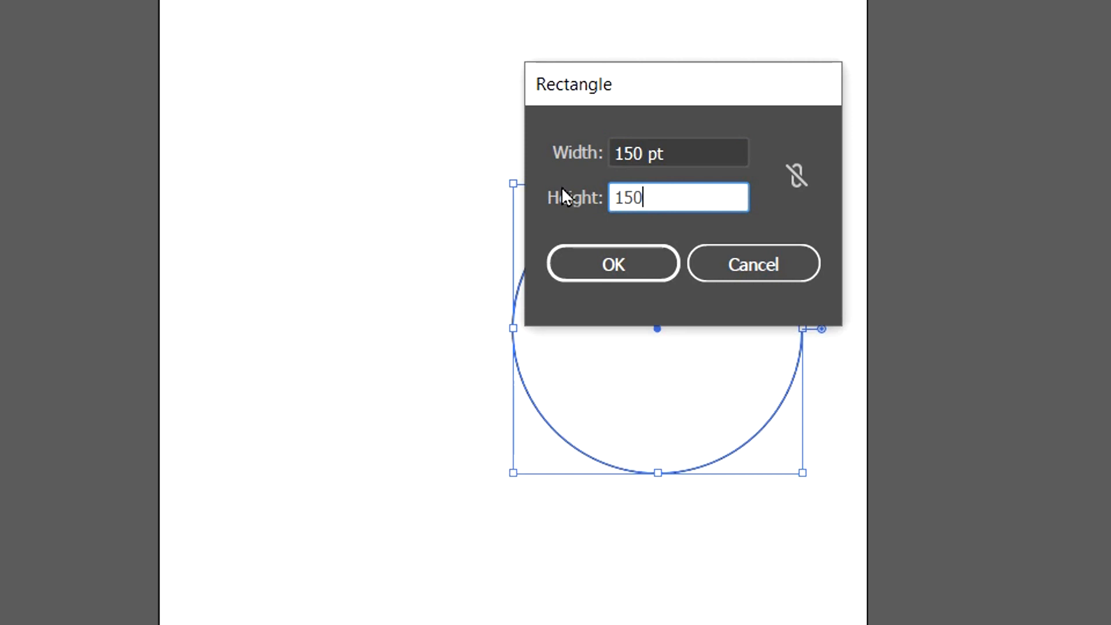
click(608, 261)
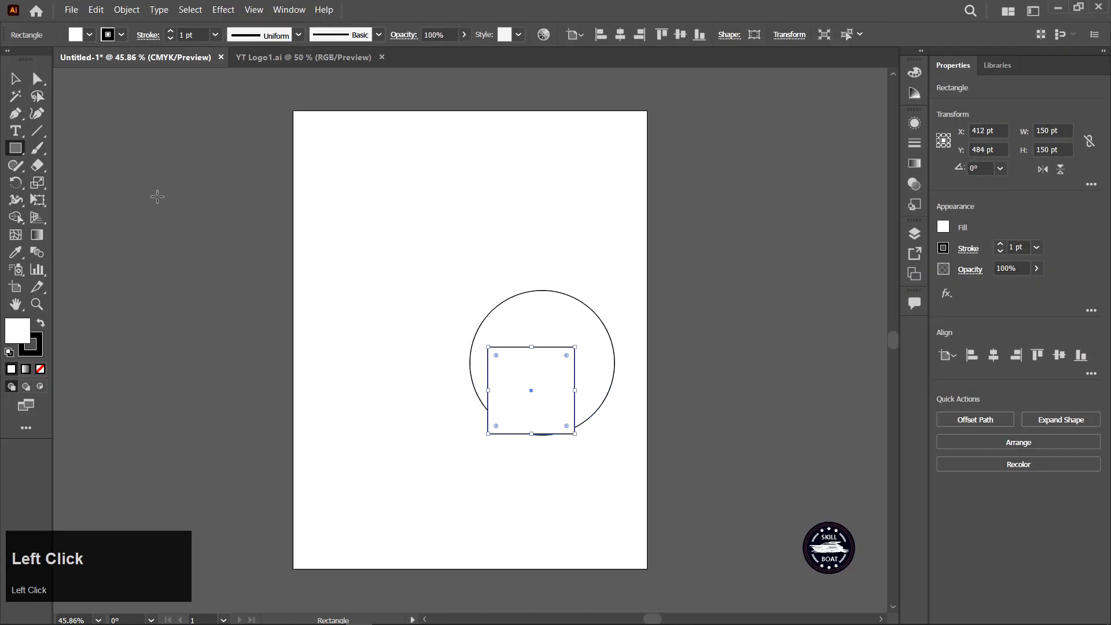
Select the circle and square together and align them on their horizontal centres.
click(16, 79)
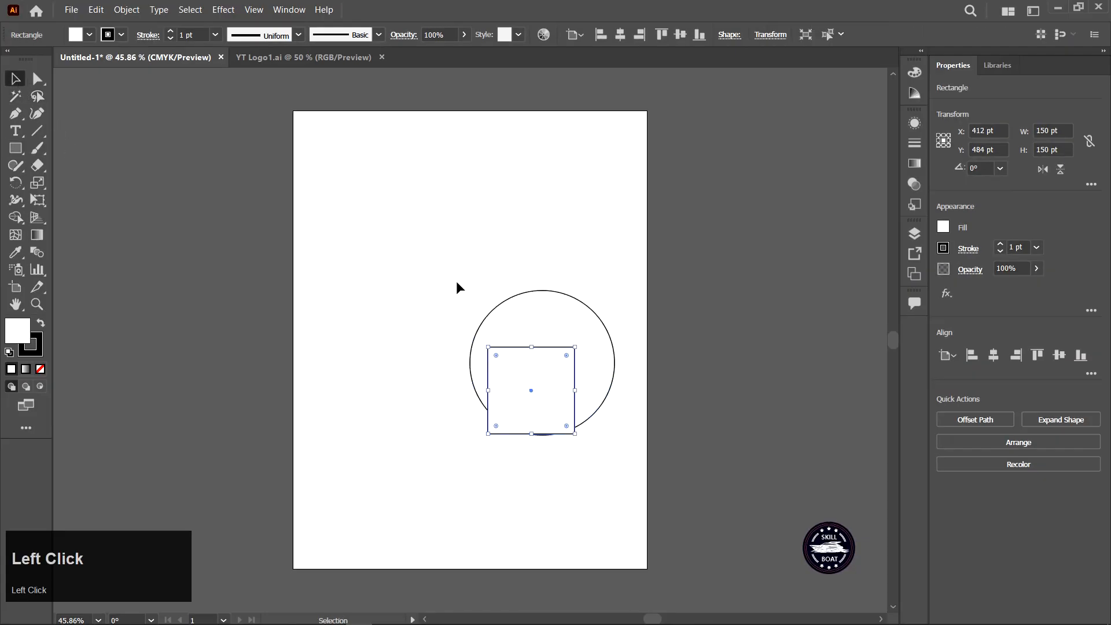
mouse_move(456, 280)
mouse_down()
mouse_move(558, 375)
mouse_move(456, 310)
mouse_move(458, 298)
mouse_up()
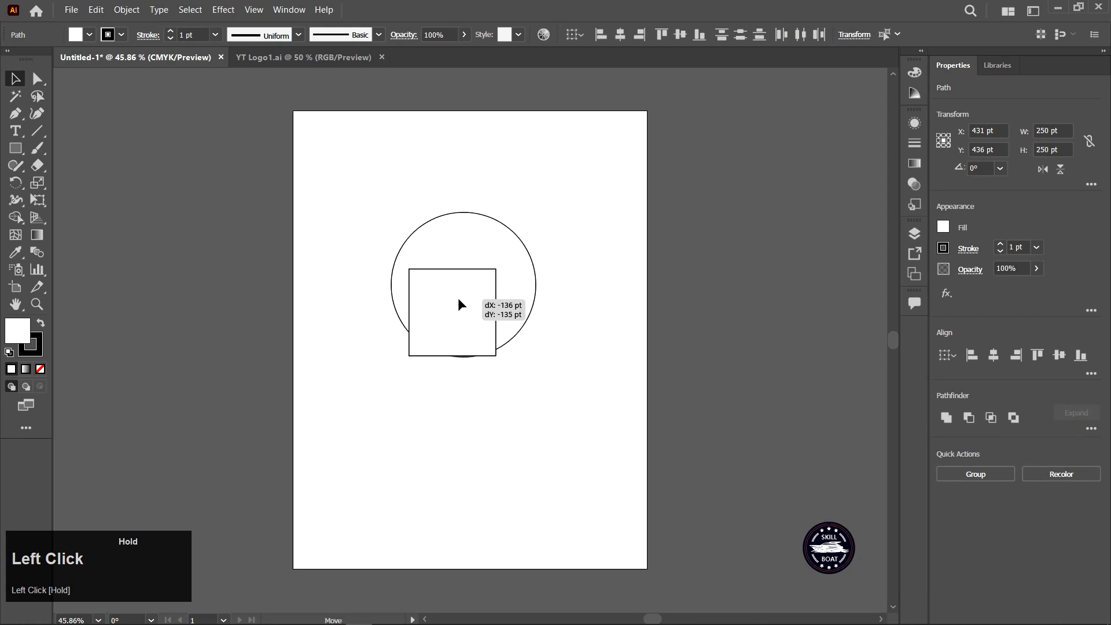
click(620, 36)
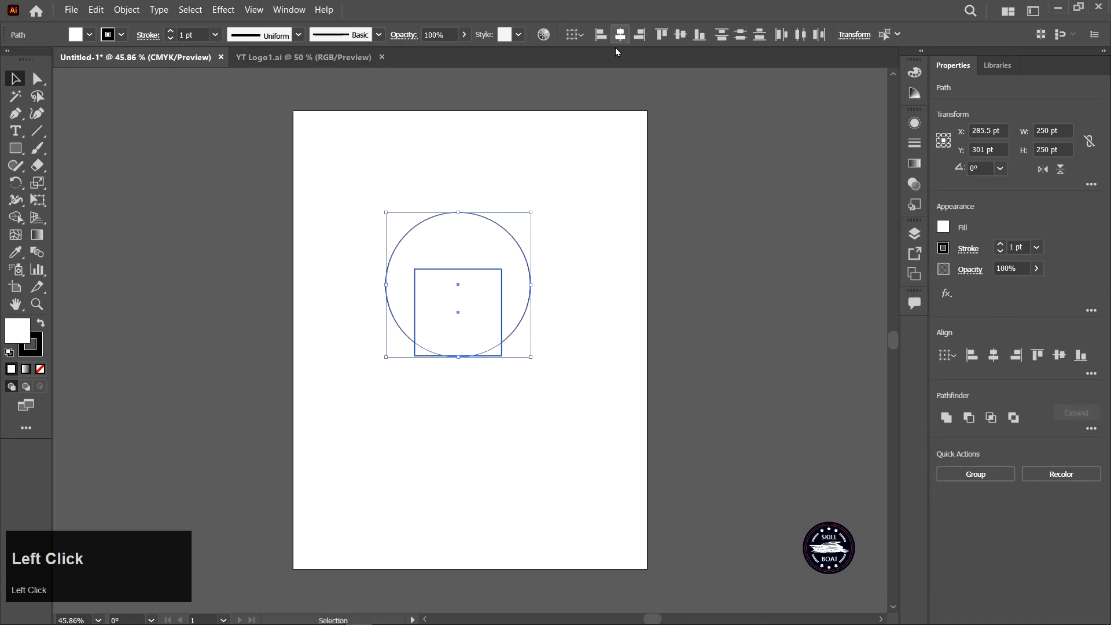
drag(477, 320, 489, 319)
click(461, 387)
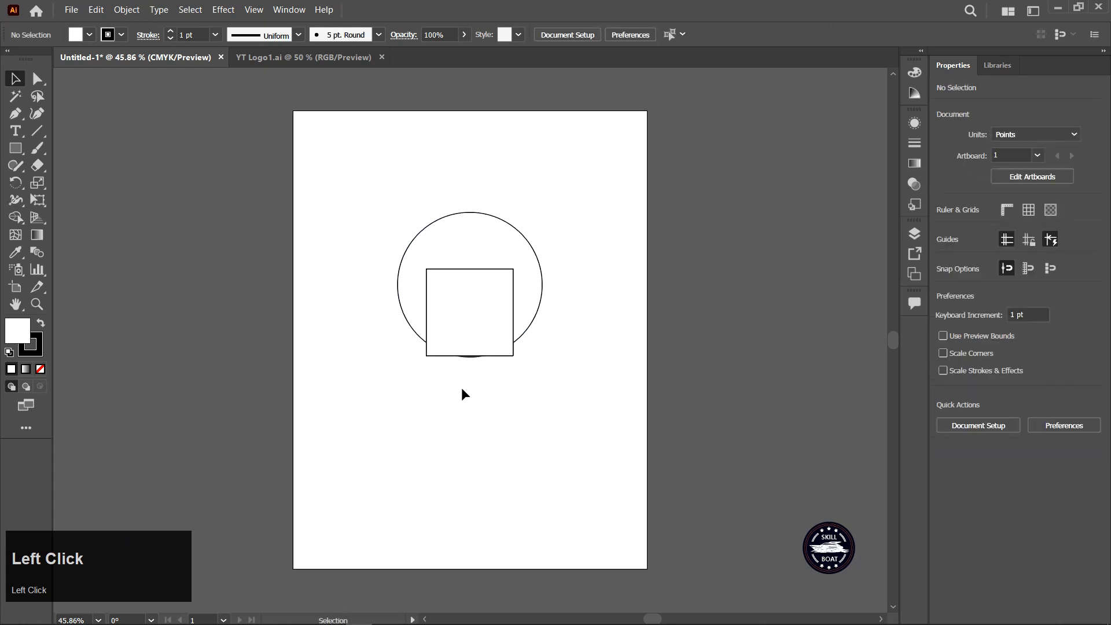
Move the square down so it overlaps the bottom of the circle.
click(470, 313)
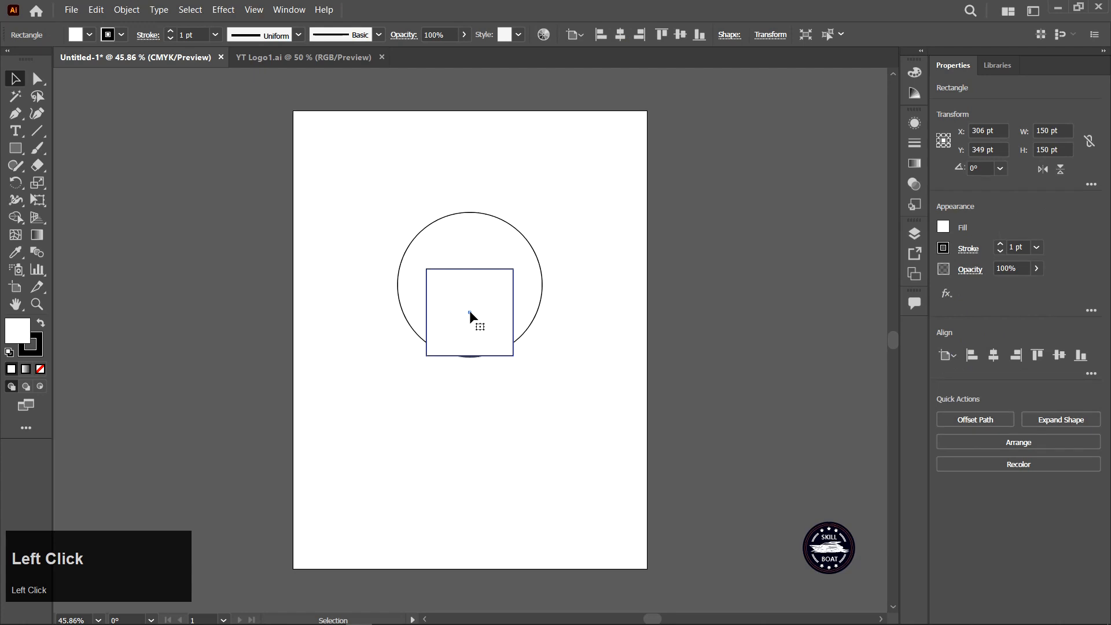
drag(470, 313, 469, 357)
click(404, 358)
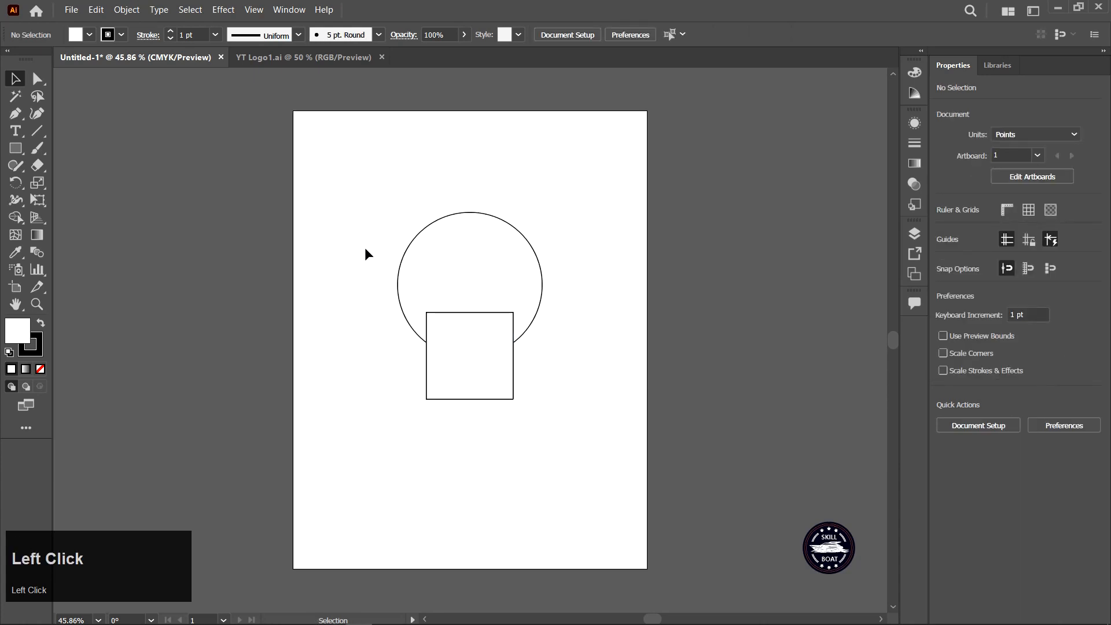
Select both shapes and merge them into one bulb outline with the Shape Builder tool.
drag(365, 248, 547, 352)
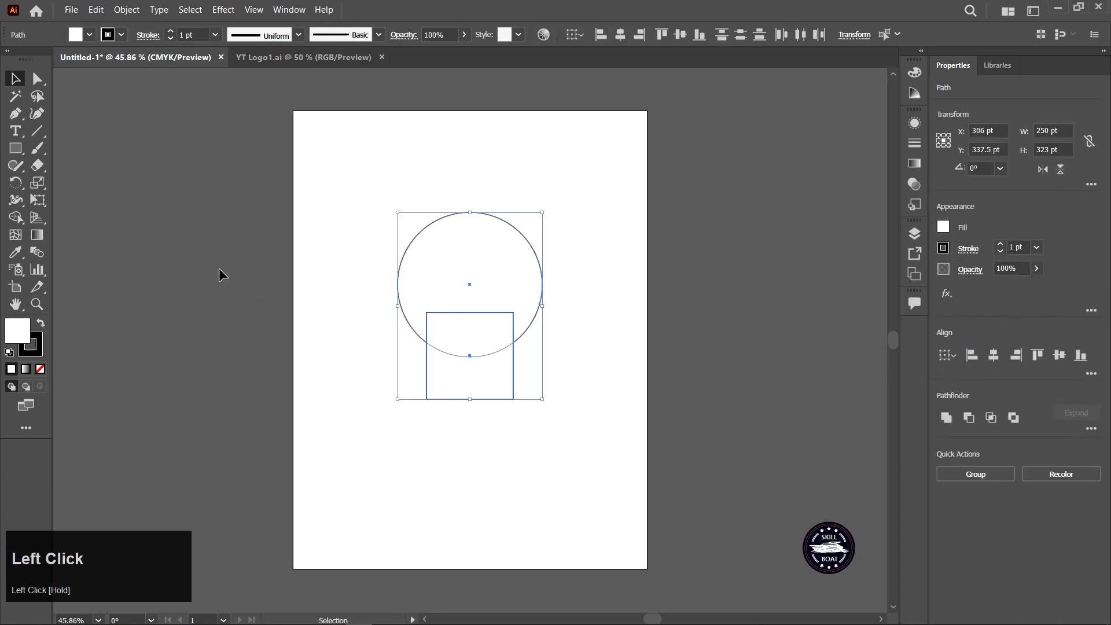
click(16, 223)
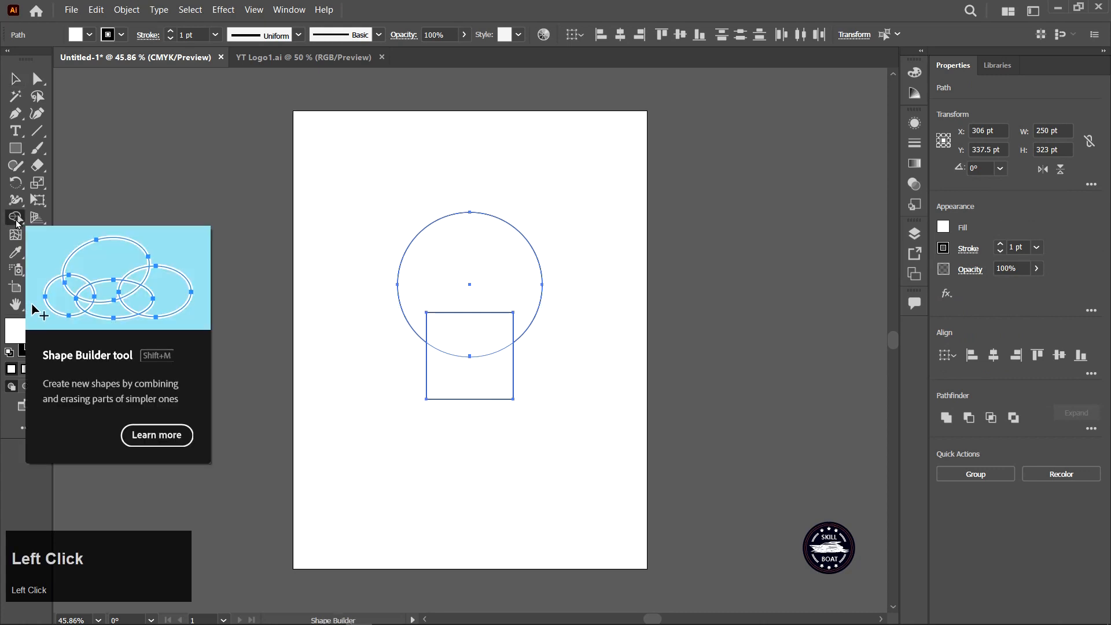
mouse_move(461, 268)
mouse_down()
mouse_move(469, 376)
mouse_move(431, 359)
mouse_up()
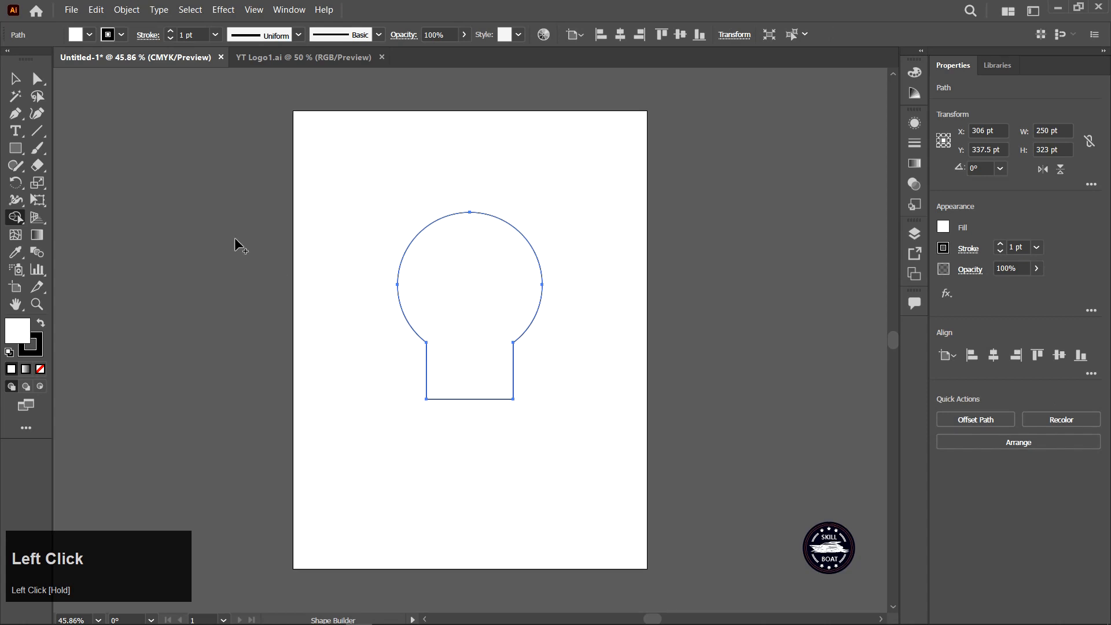
Round the neck and bottom corners of the bulb outline with the Direct Selection tool.
click(38, 78)
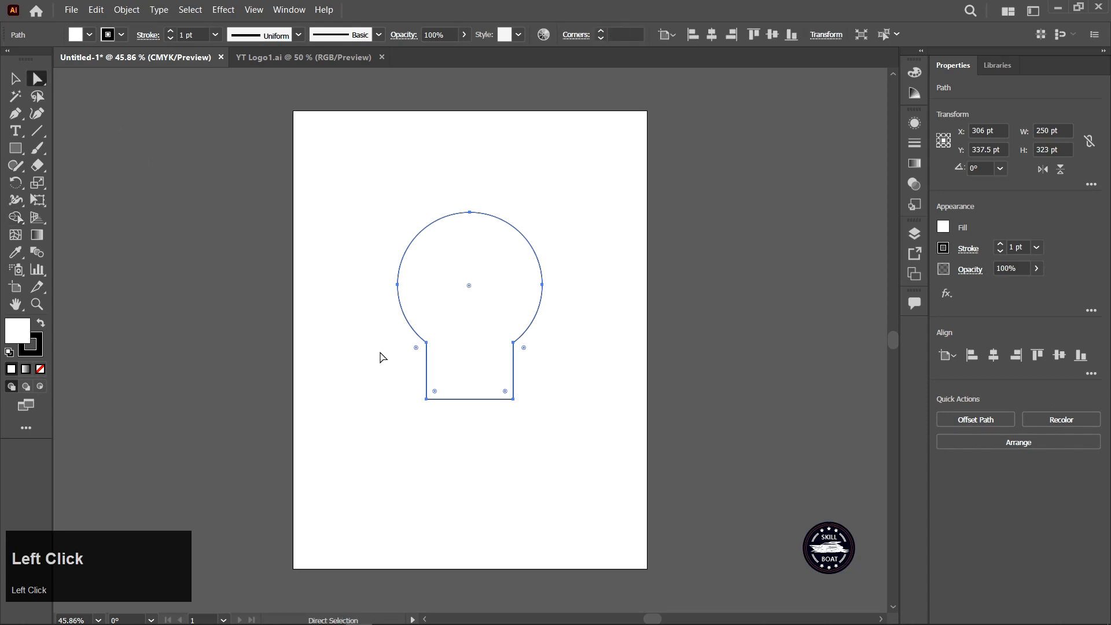
drag(376, 344, 538, 357)
drag(405, 380, 503, 382)
click(374, 414)
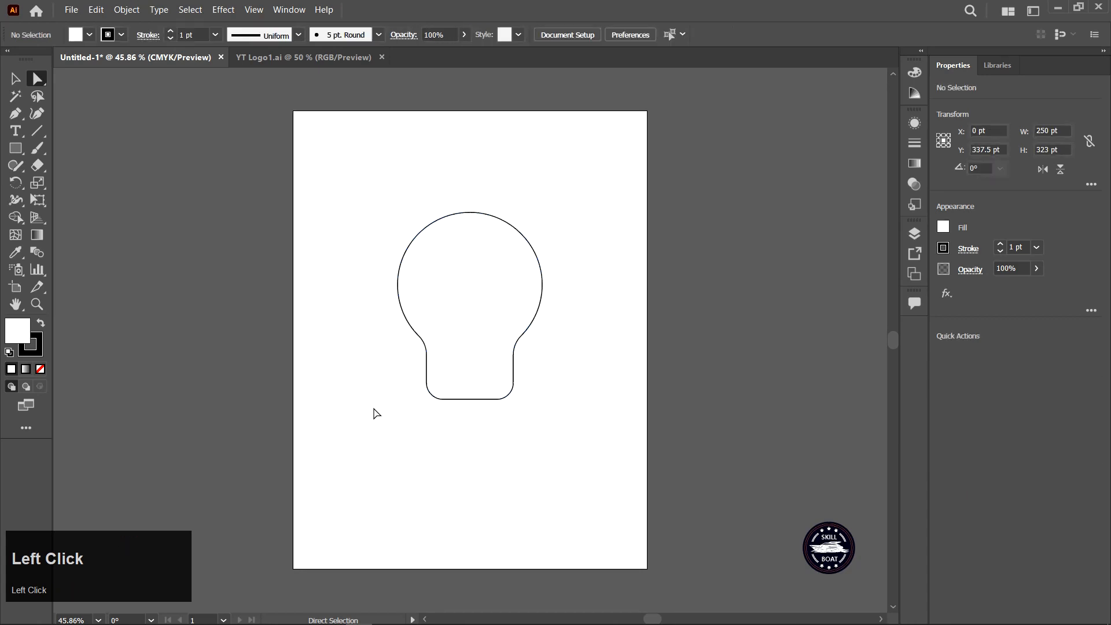
Draw a horizontal line 100 pt long below the bulb with the Line Segment tool.
click(37, 132)
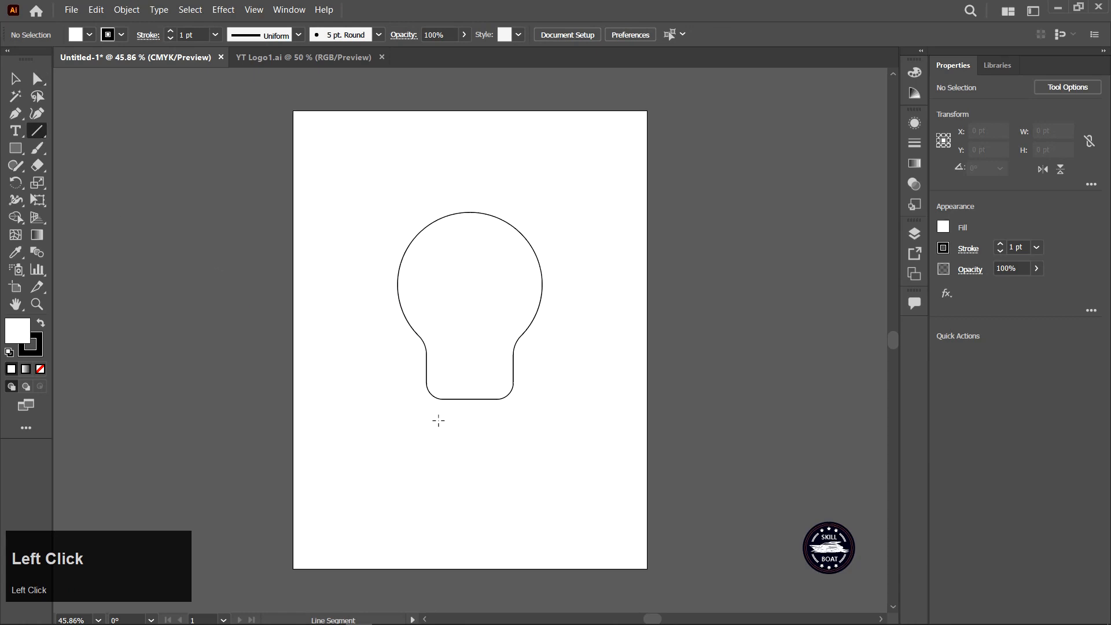
click(439, 421)
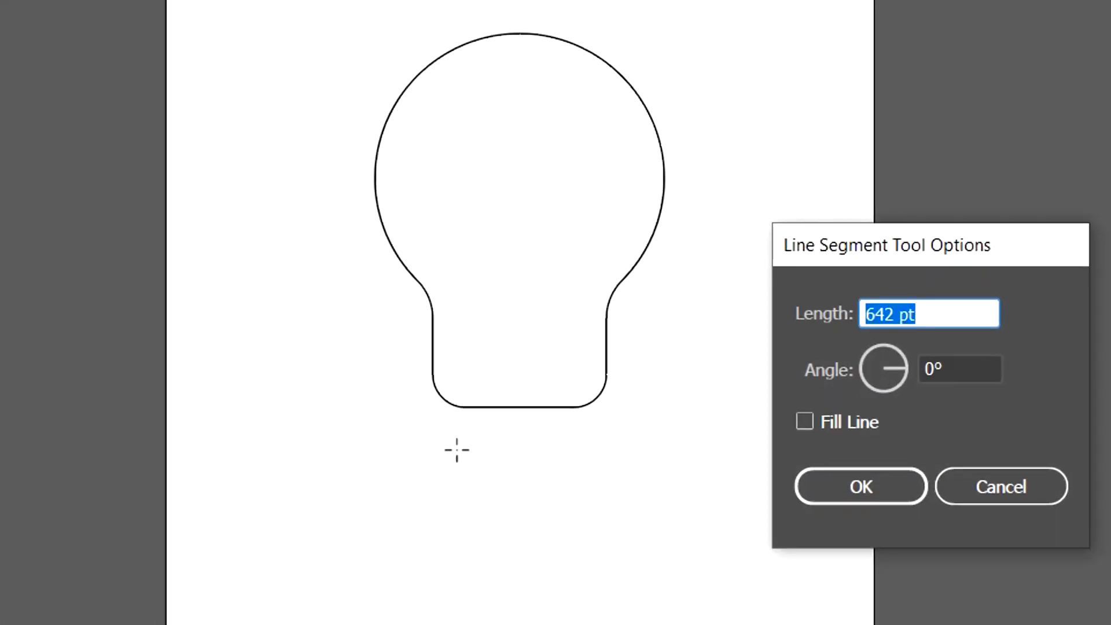
text(100)
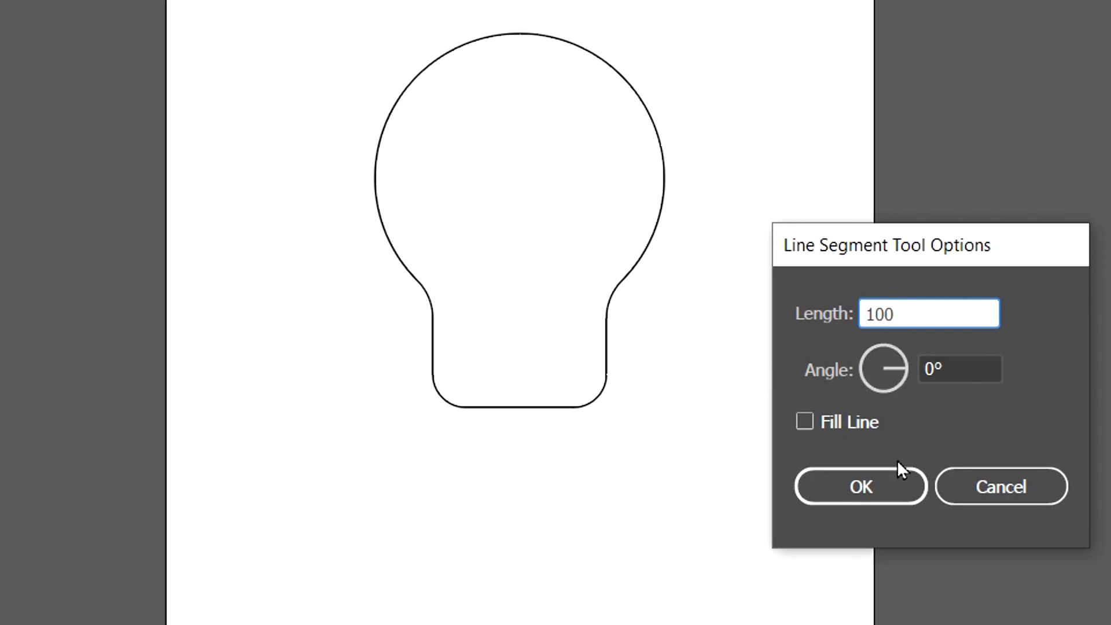
click(867, 491)
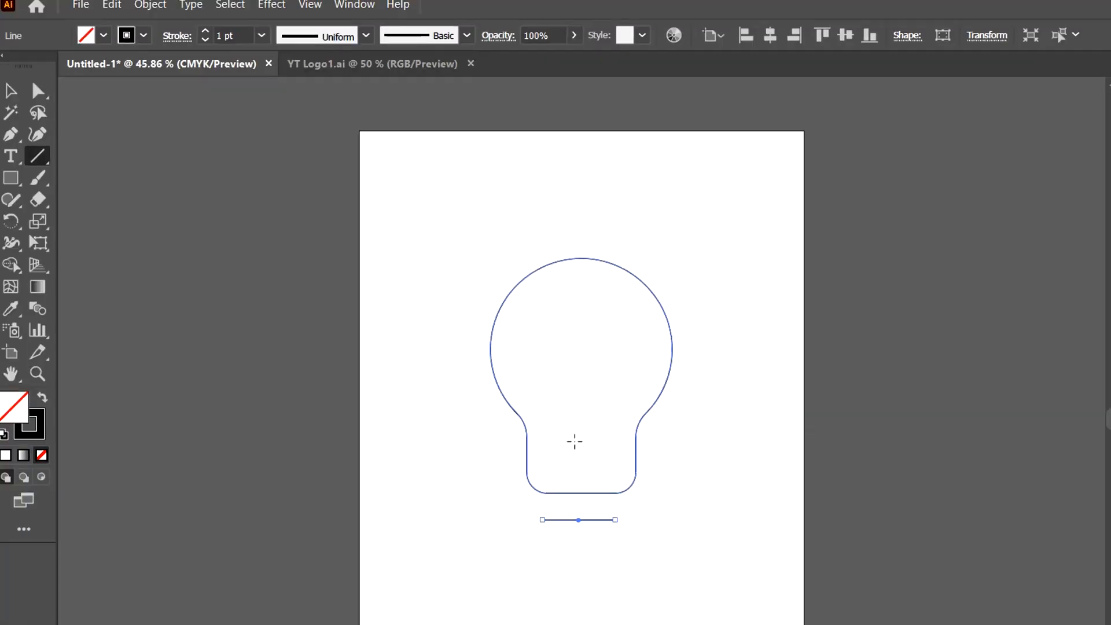
Set the line's stroke weight to 20 pt and give it round caps.
click(262, 35)
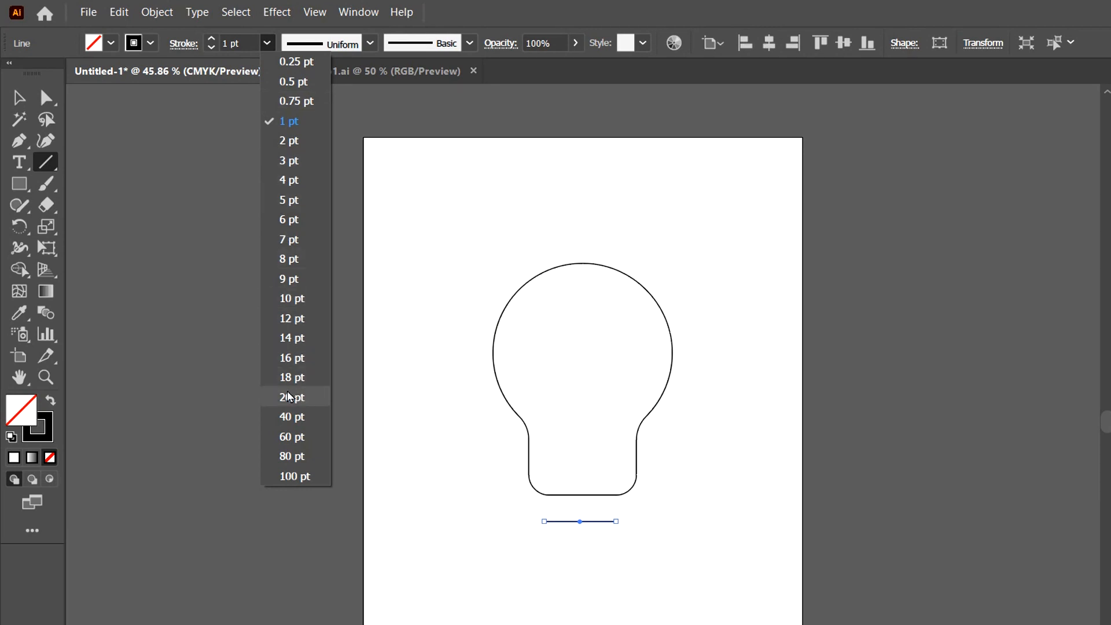
click(300, 397)
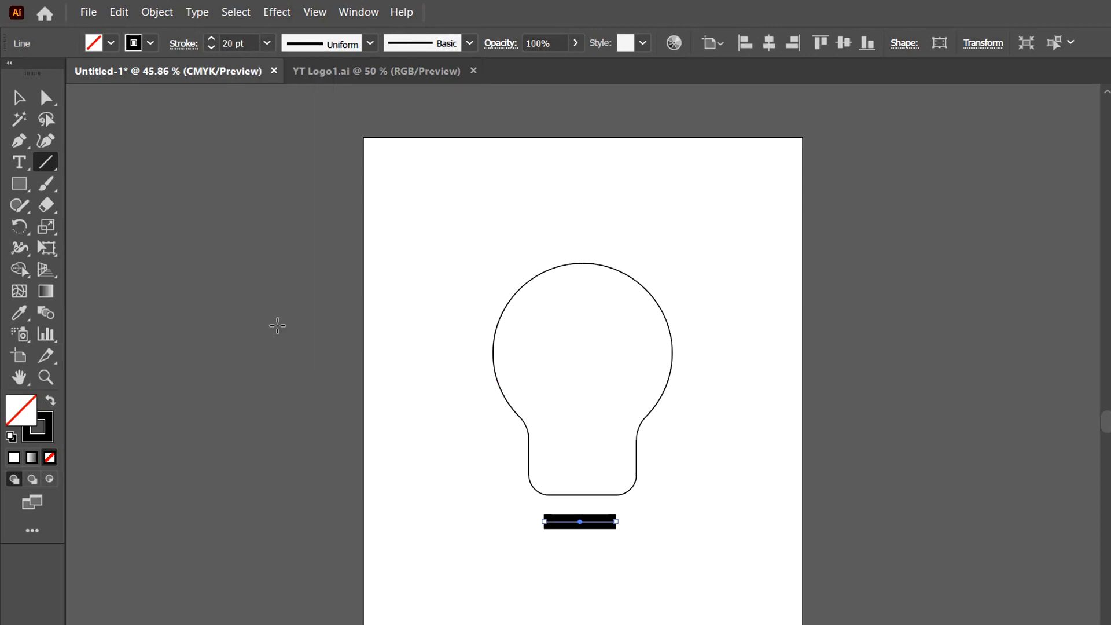
click(184, 42)
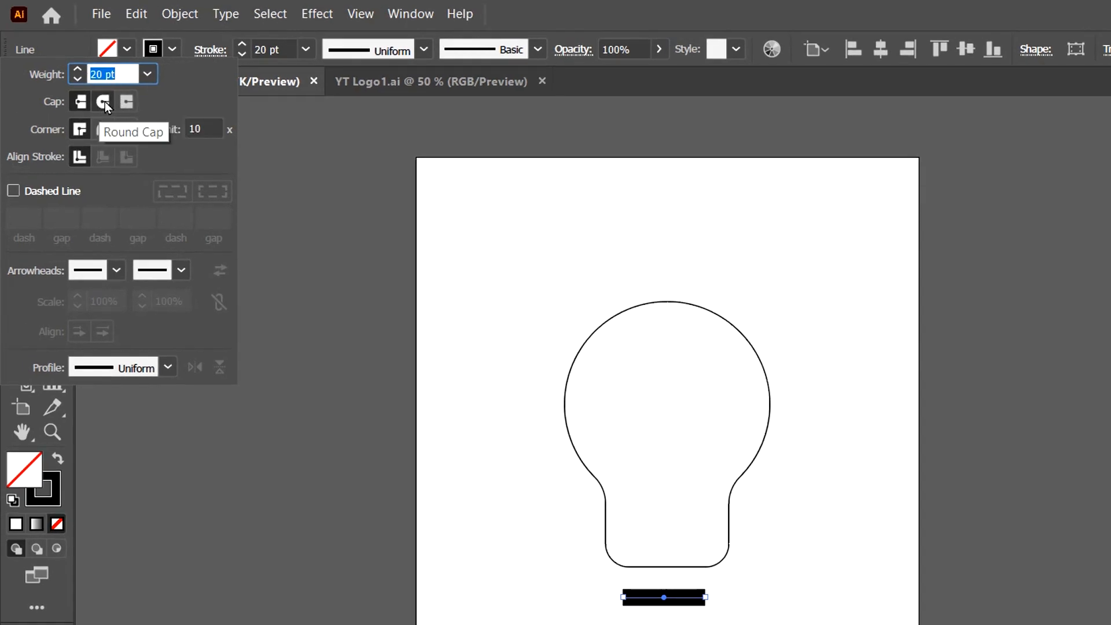
click(106, 102)
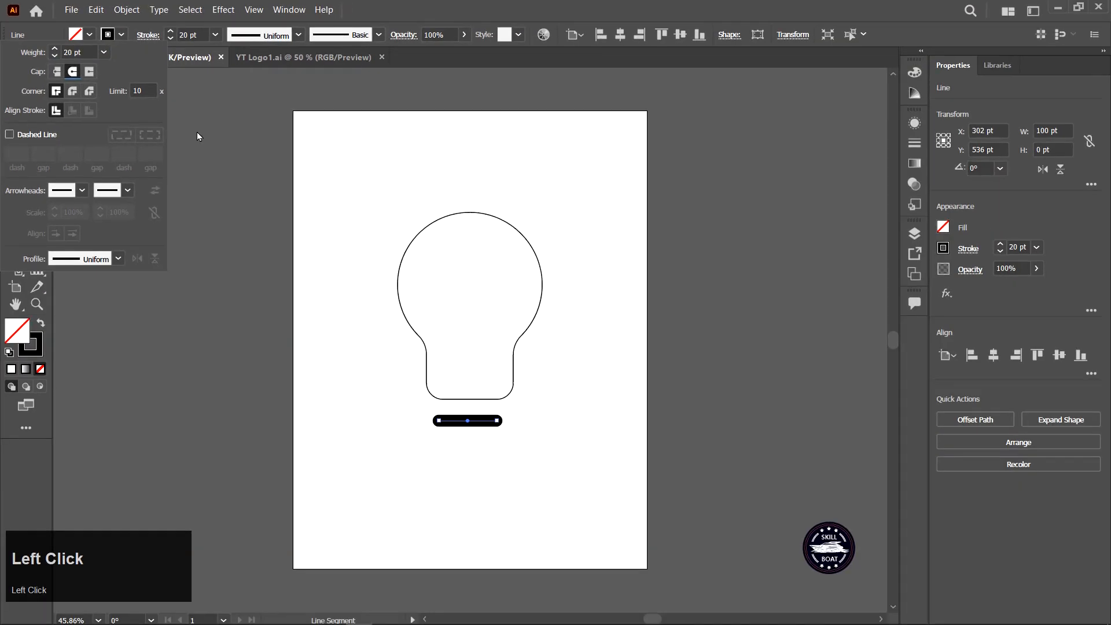
click(197, 136)
Duplicate the line downward twice to form three evenly spaced base stripes.
click(16, 78)
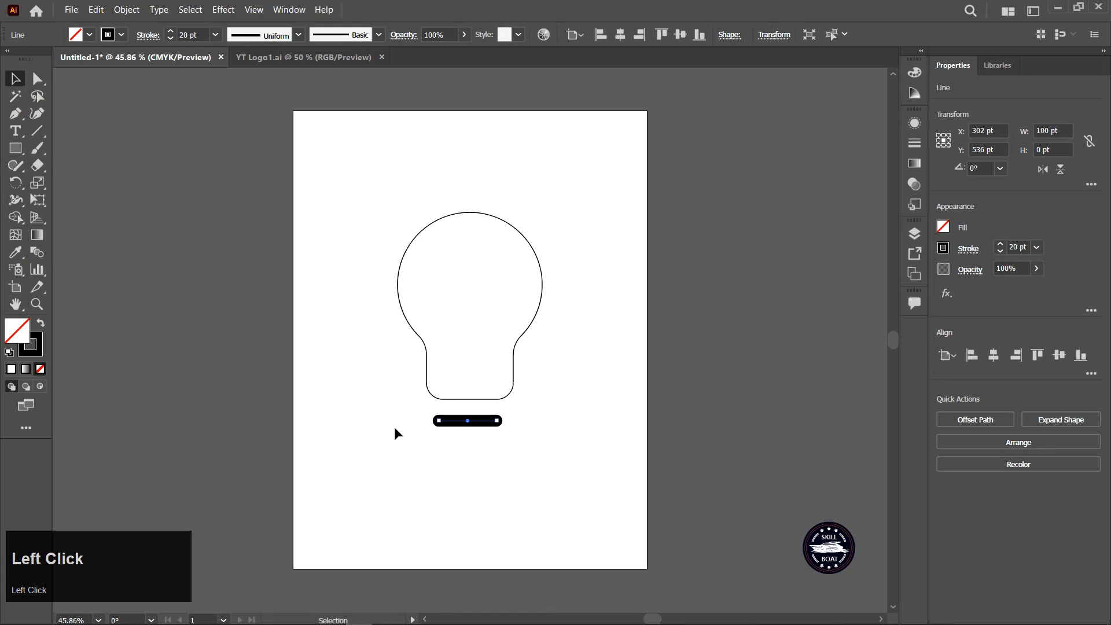
click(461, 464)
click(470, 423)
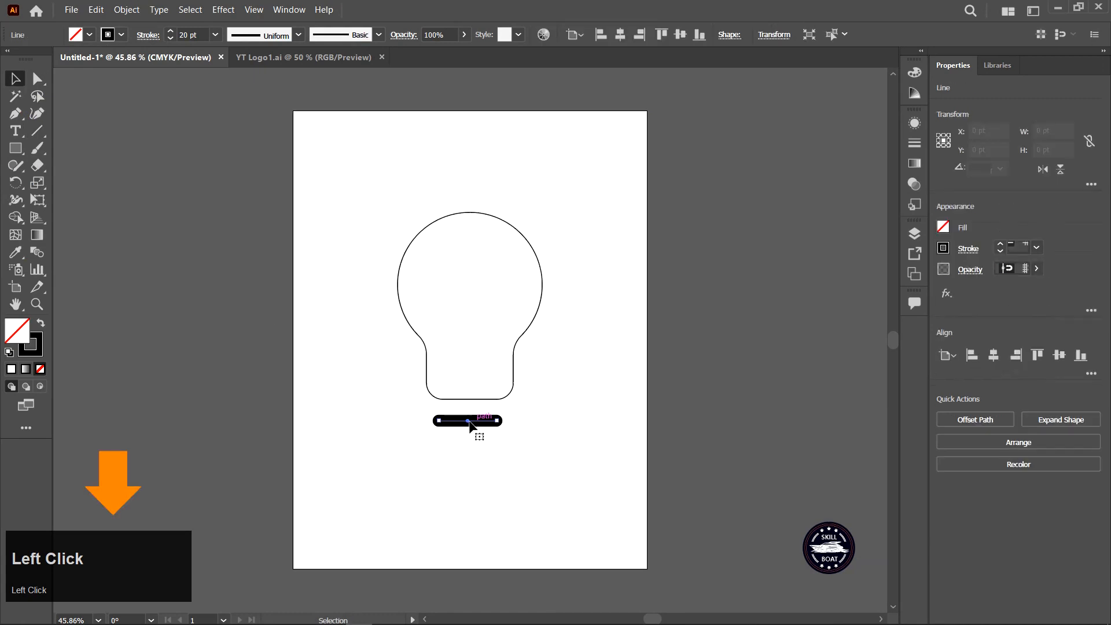
drag(470, 423, 470, 463)
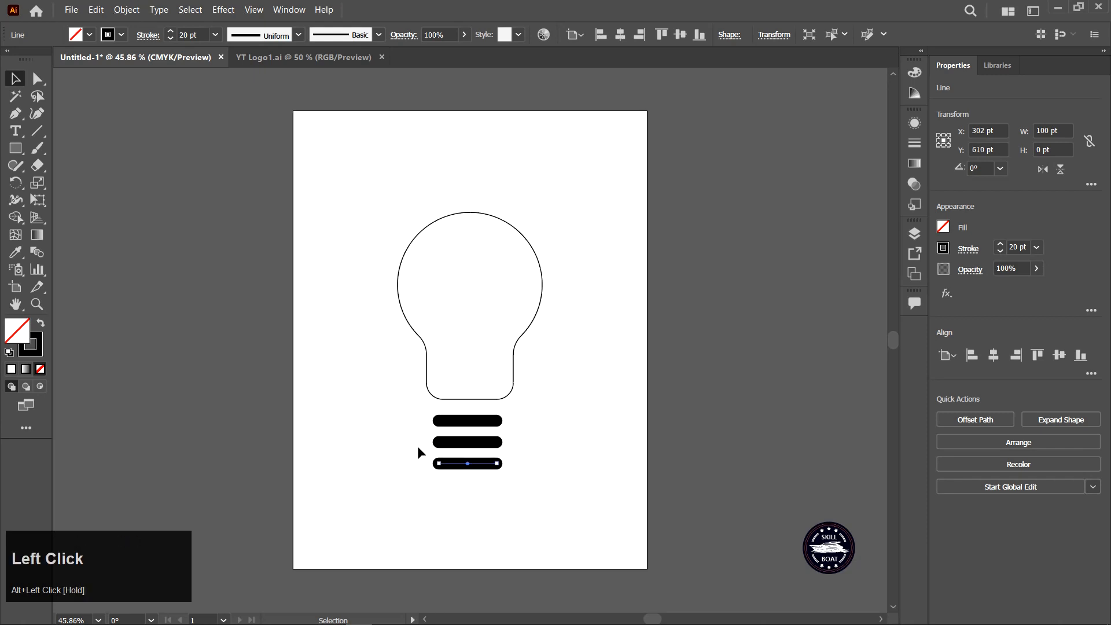
click(405, 443)
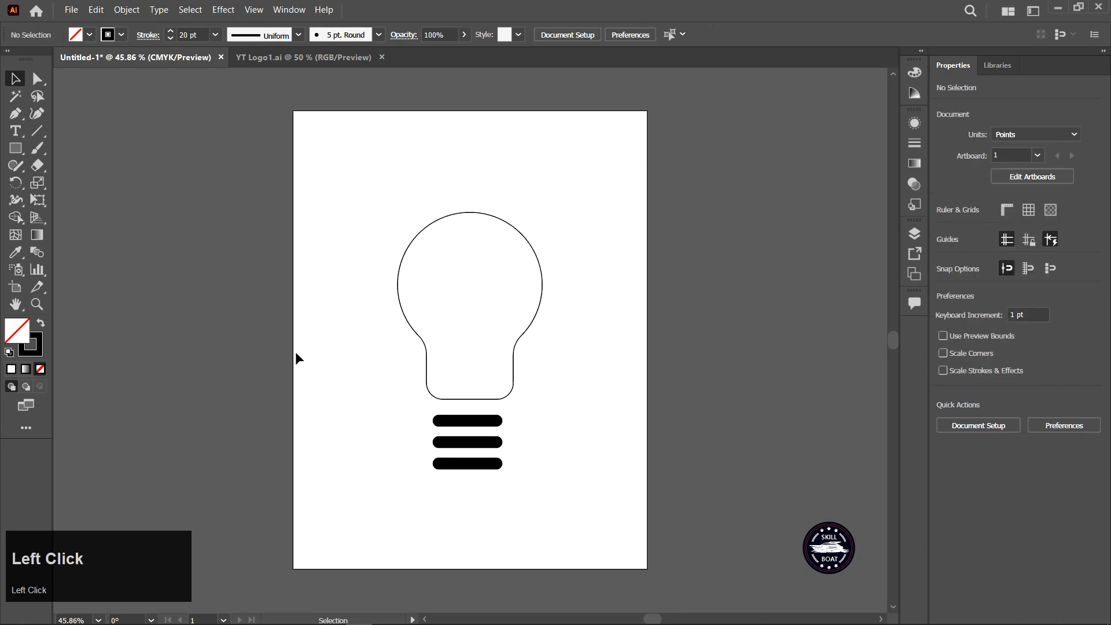
Draw a 110 pt by 110 pt circle below the base stripes with the Ellipse tool.
right_click(18, 148)
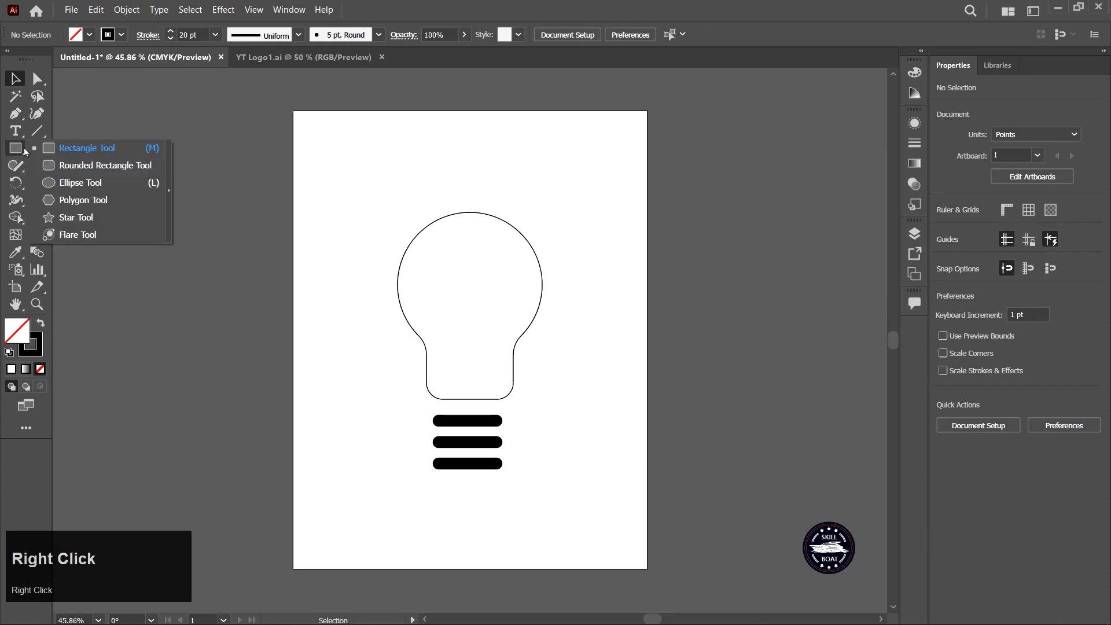
click(99, 186)
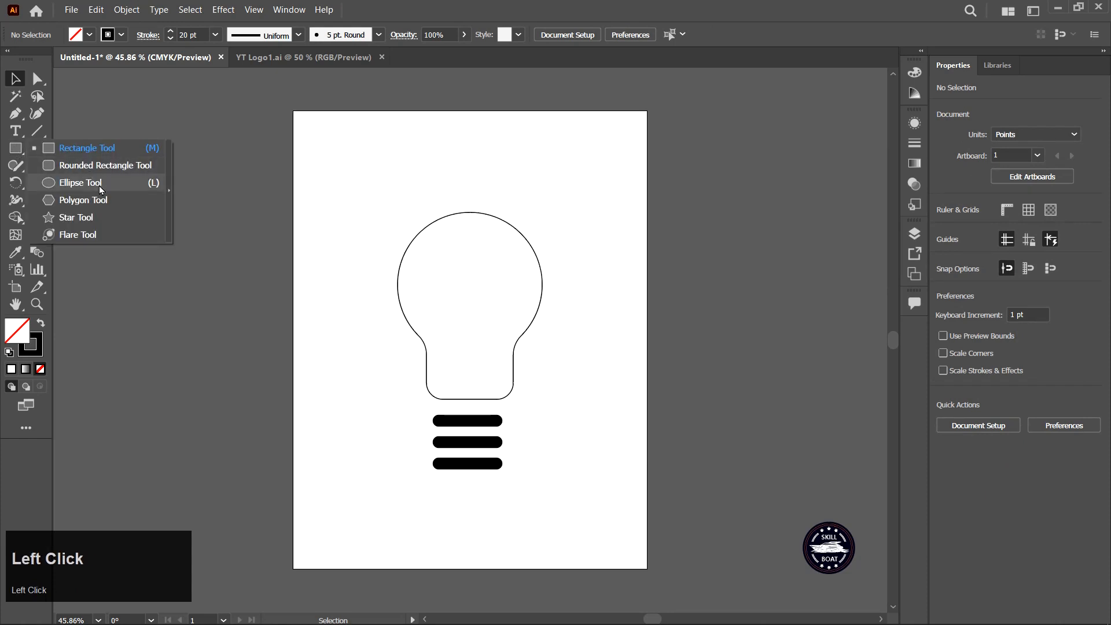
click(470, 500)
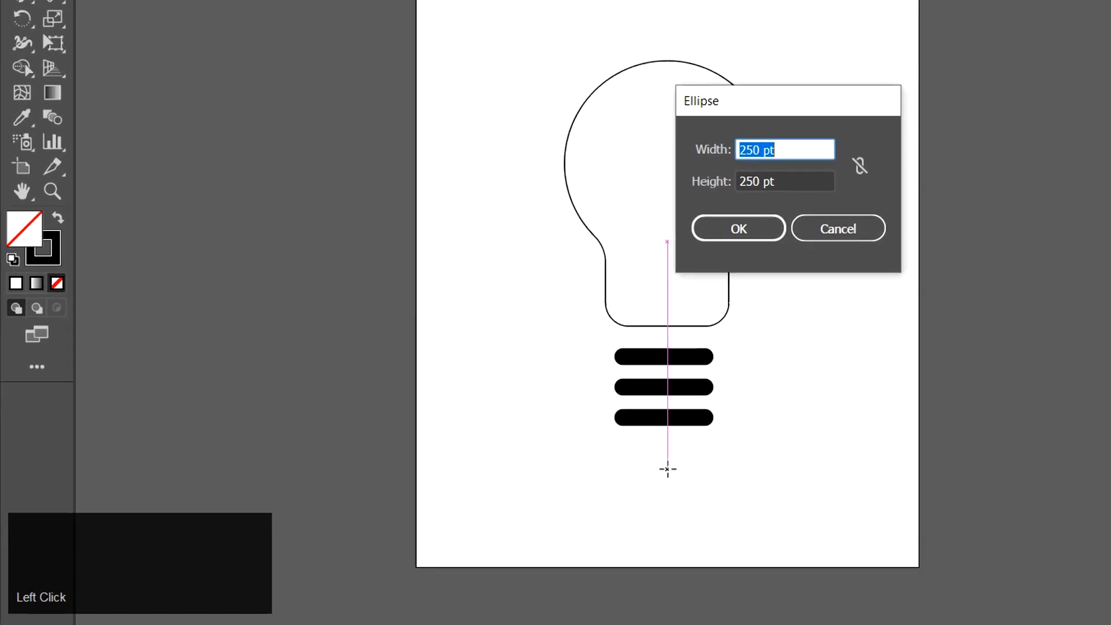
text(11)
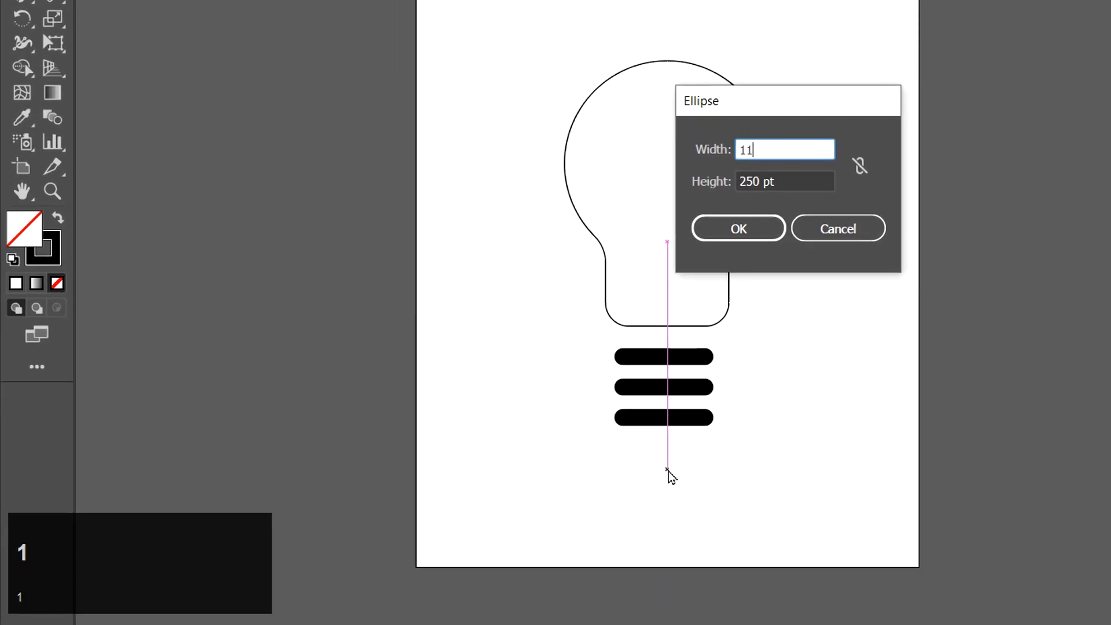
text(0)
drag(788, 181, 697, 186)
text(110)
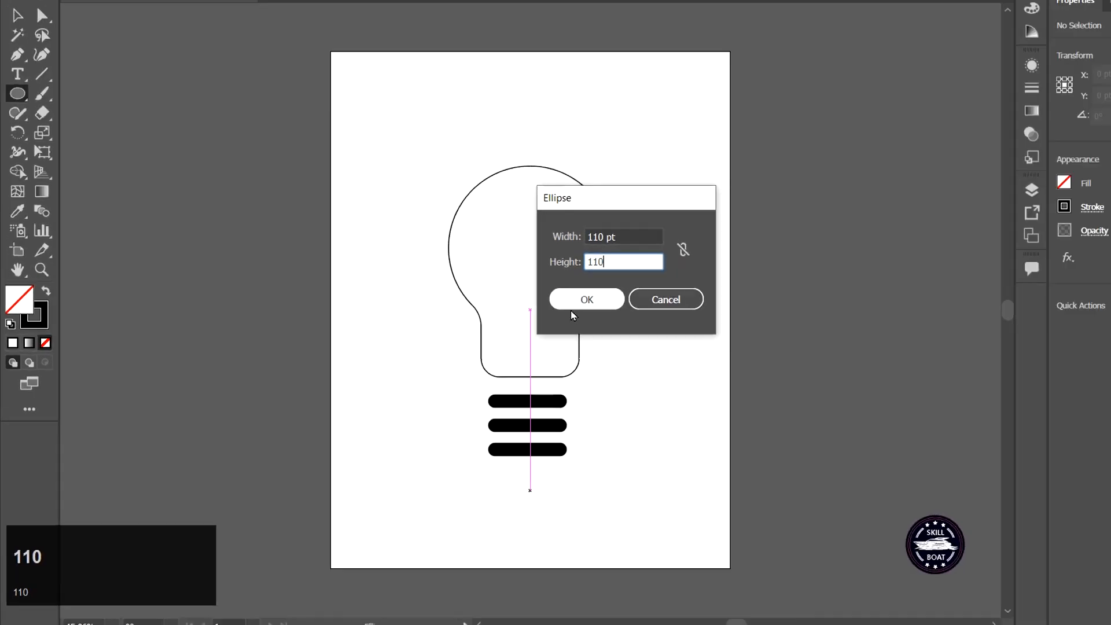
click(739, 229)
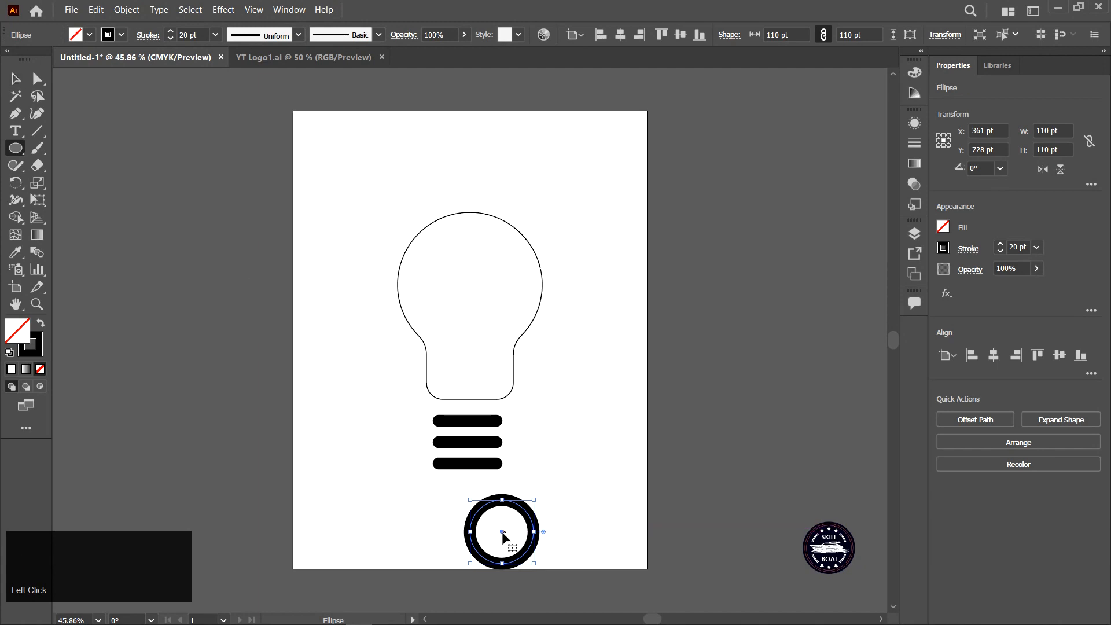
Move the circle up under the stripes and delete its top half with the Direct Selection tool.
drag(502, 533, 470, 515)
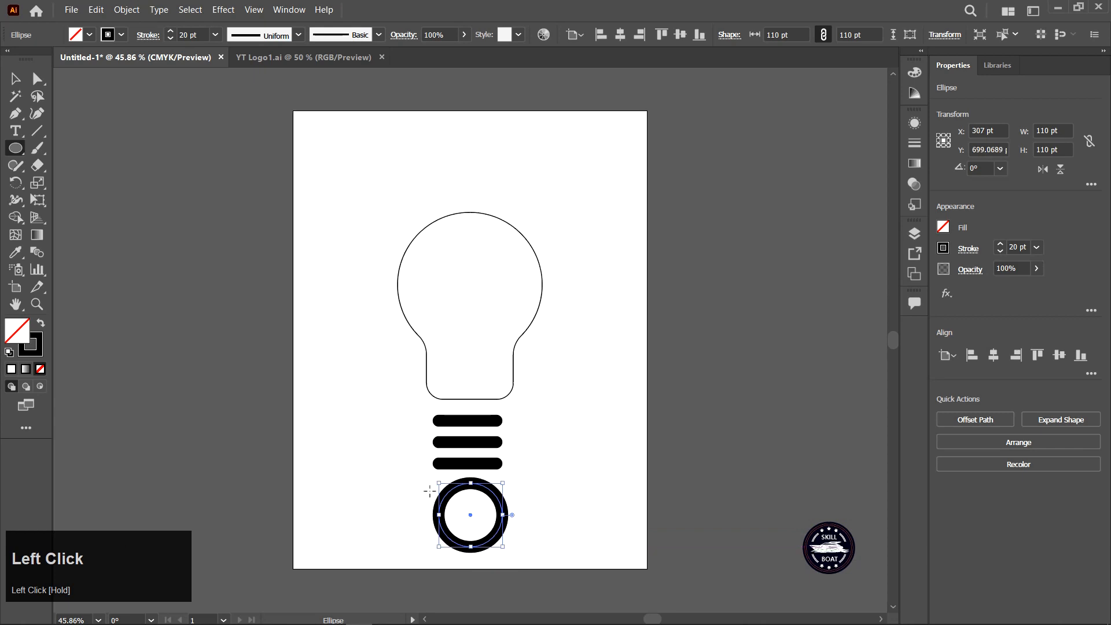
click(37, 79)
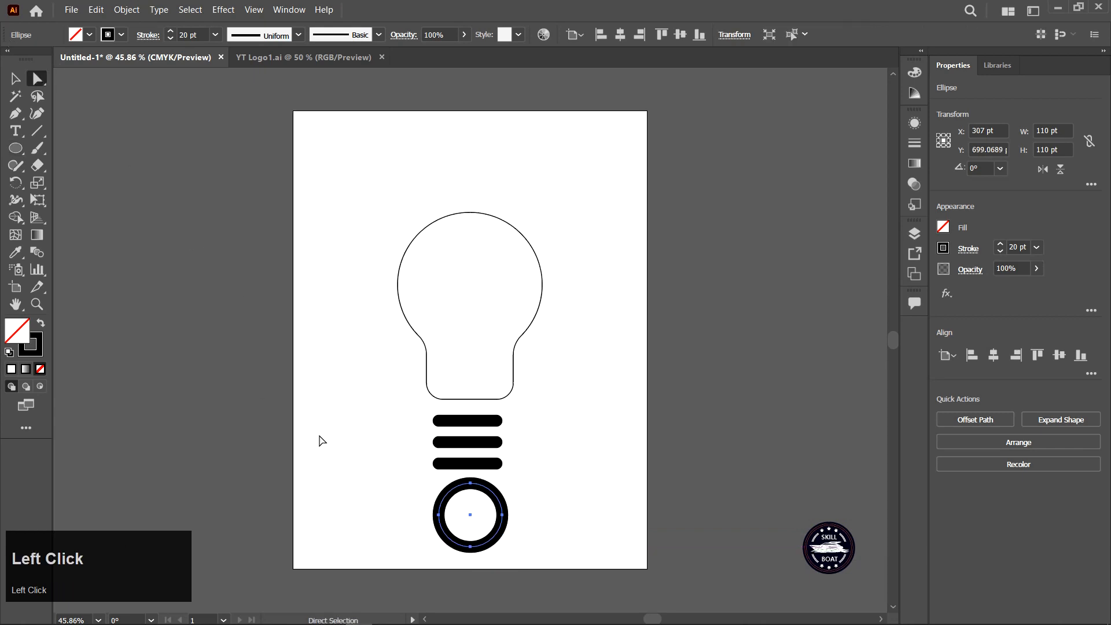
click(373, 476)
drag(409, 475, 541, 509)
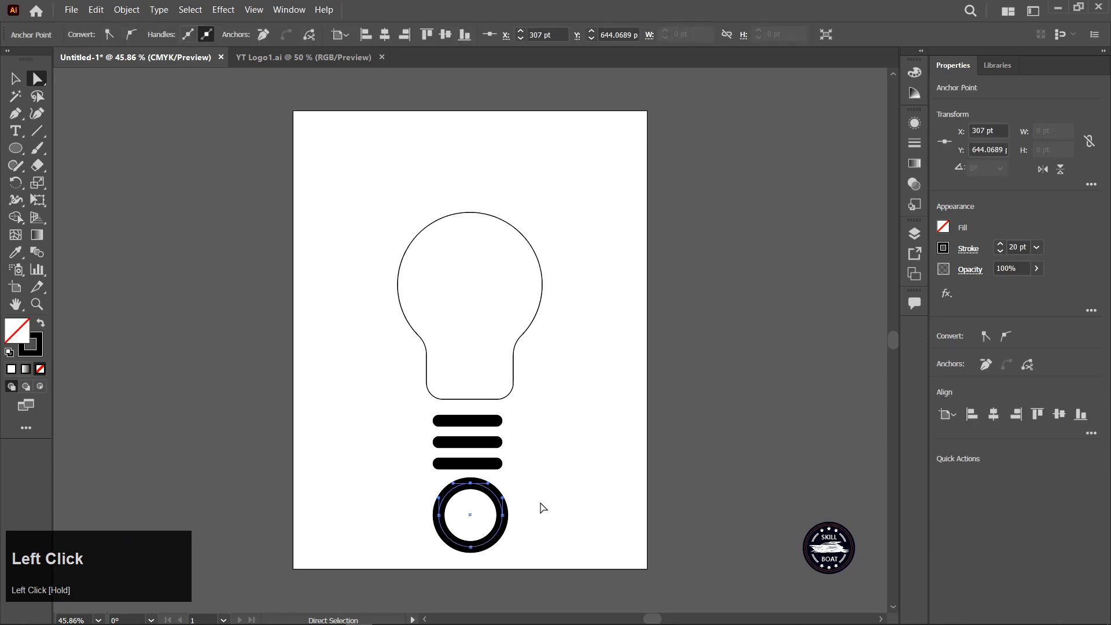
key(Delete)
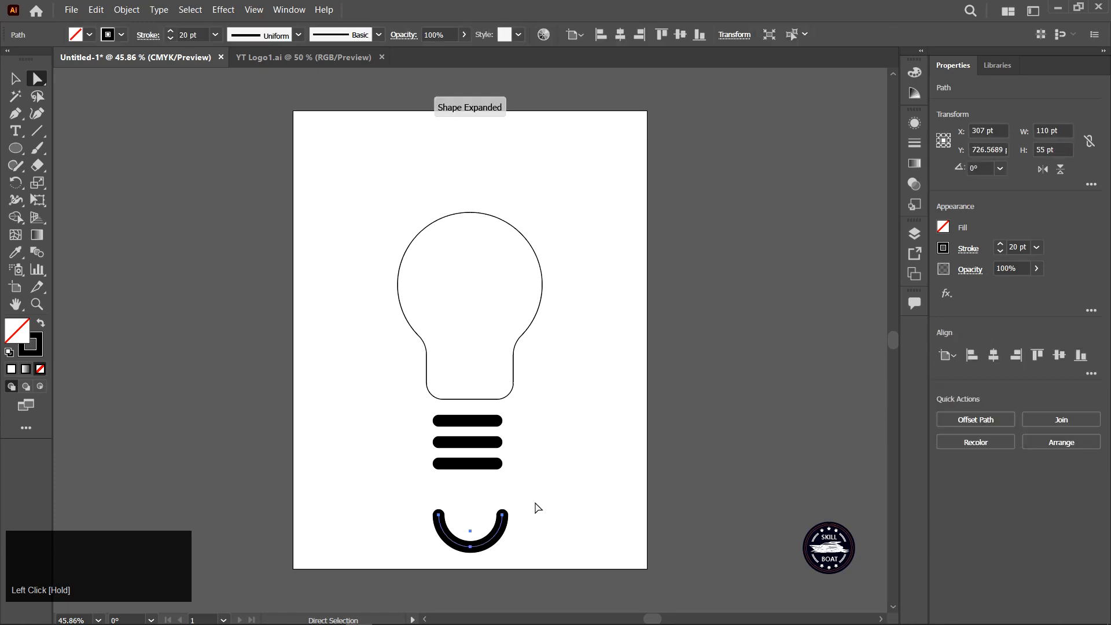
Join the semicircle's open ends and swap its fill and stroke to make it solid black.
right_click(507, 512)
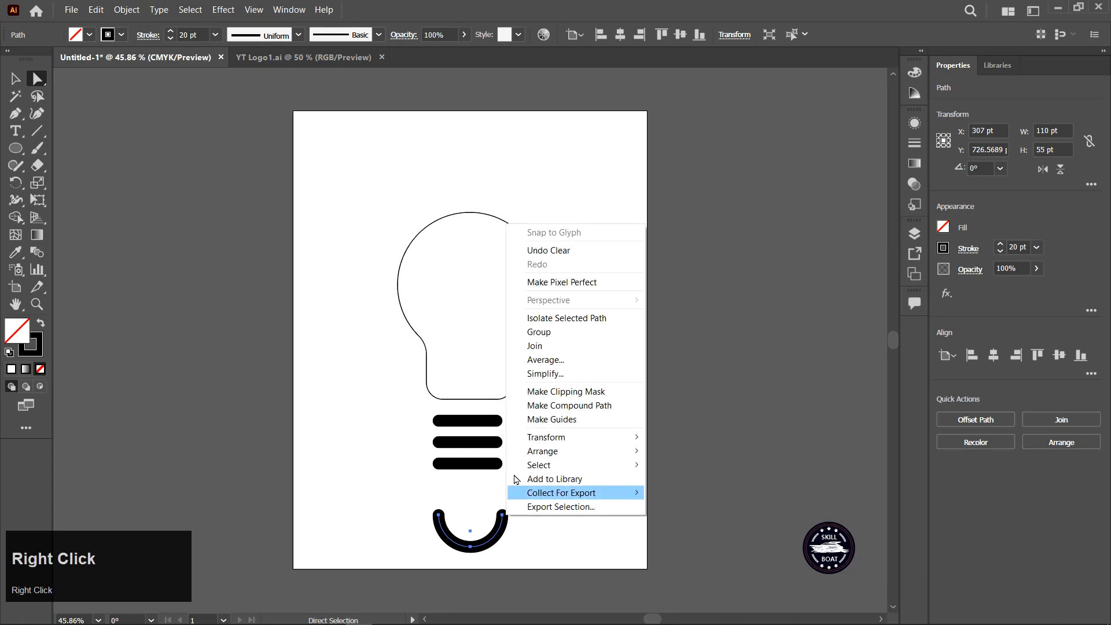
click(556, 353)
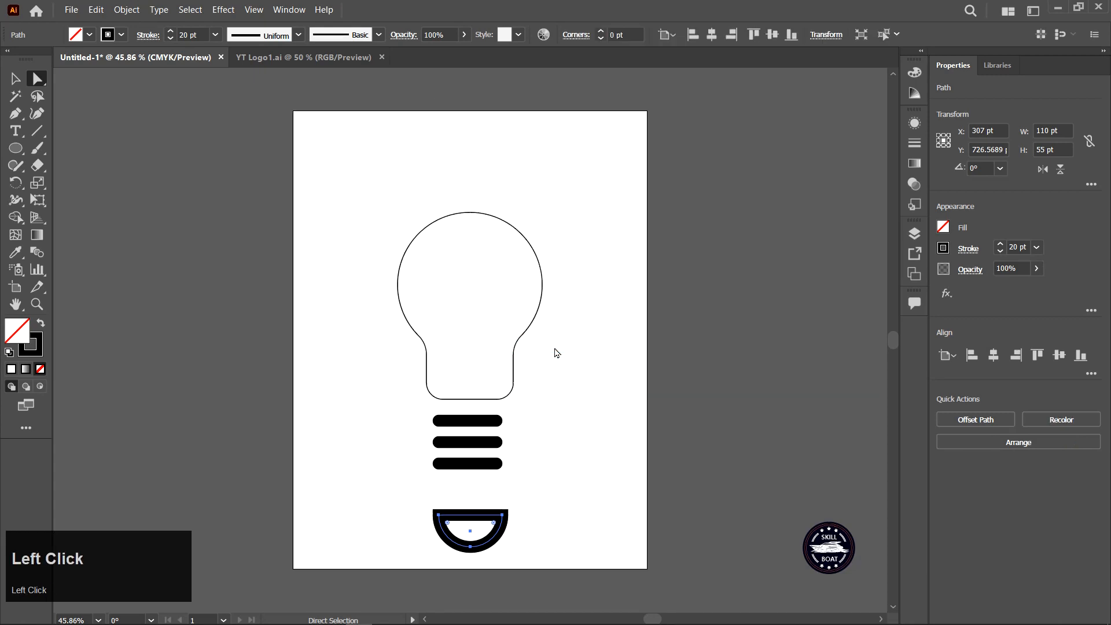
click(41, 325)
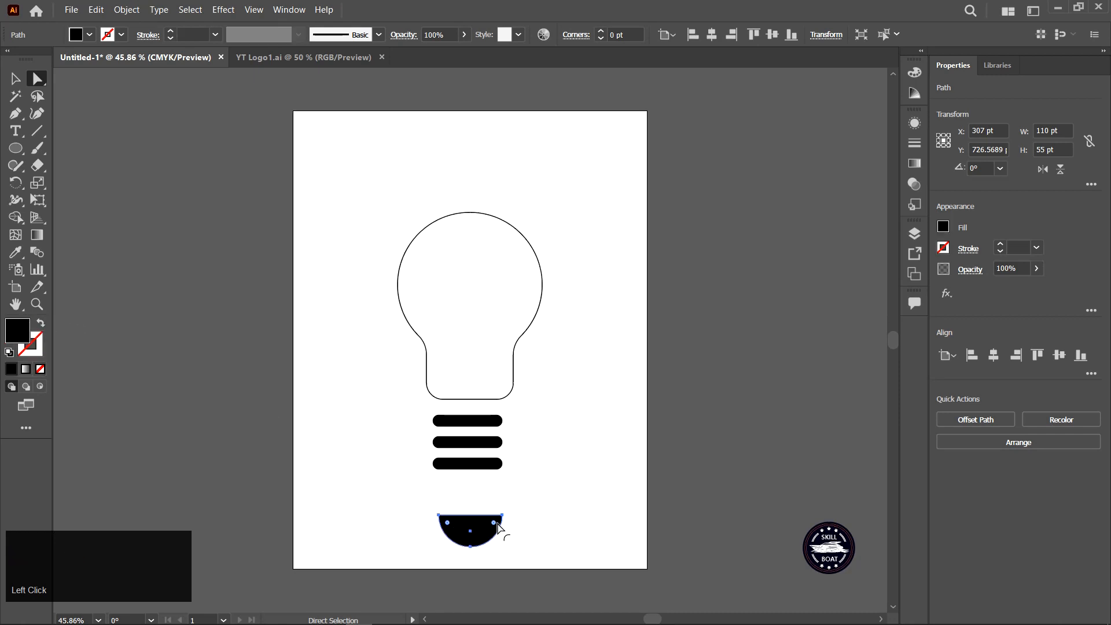
Round the semicircle's top corners slightly and move it up beneath the stripes.
drag(496, 523, 489, 529)
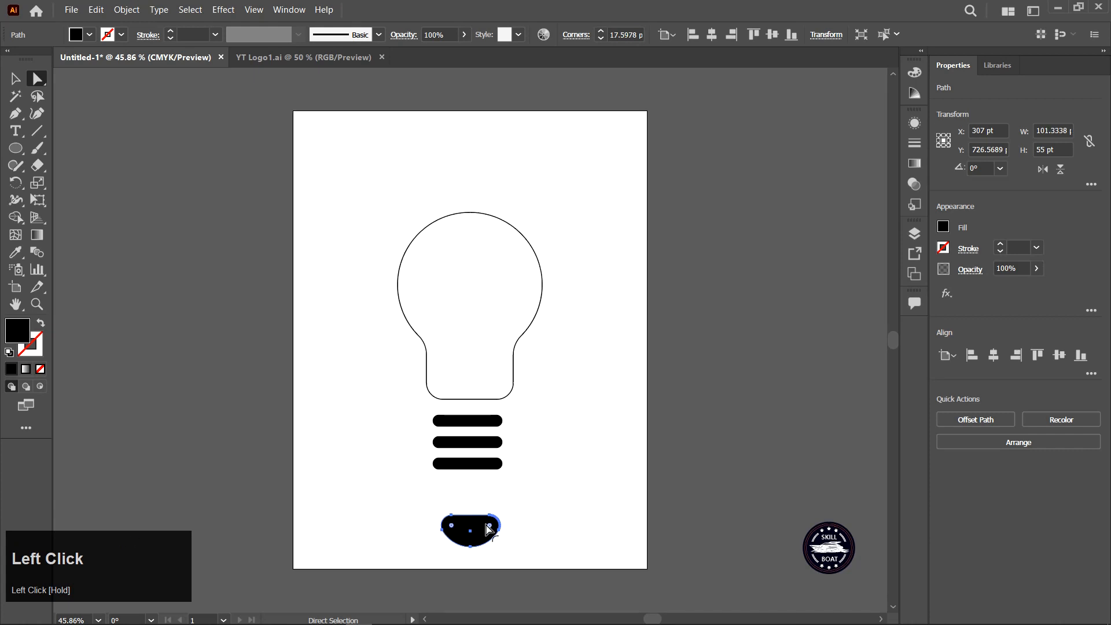
click(489, 529)
click(429, 499)
click(468, 533)
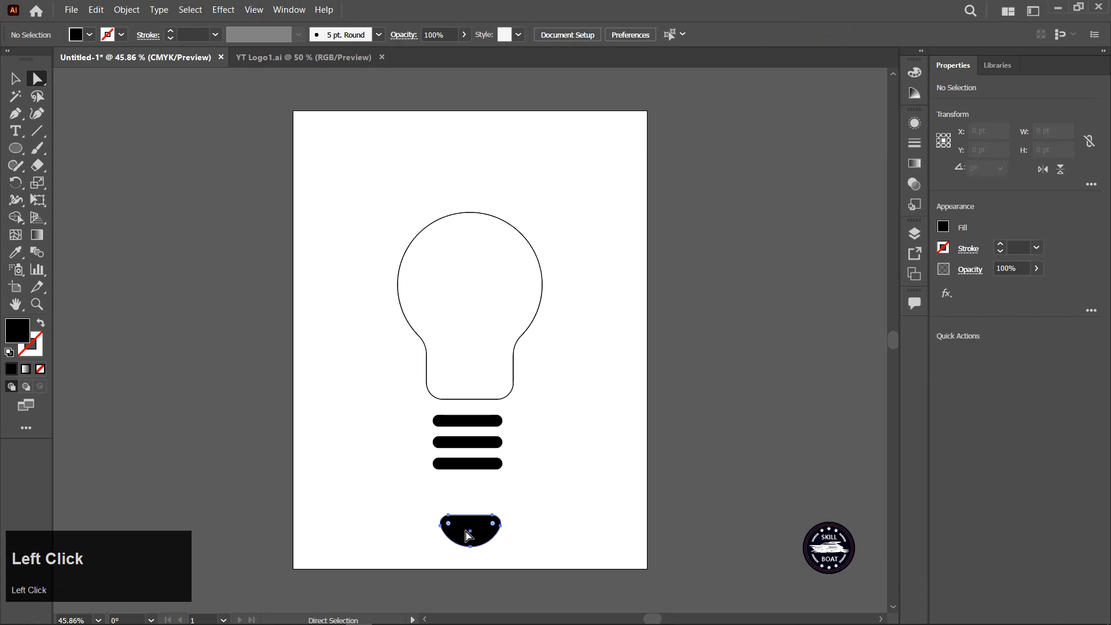
drag(471, 536, 472, 499)
Select the three stroke stripes and expand their fill and stroke into shapes.
drag(417, 409, 516, 476)
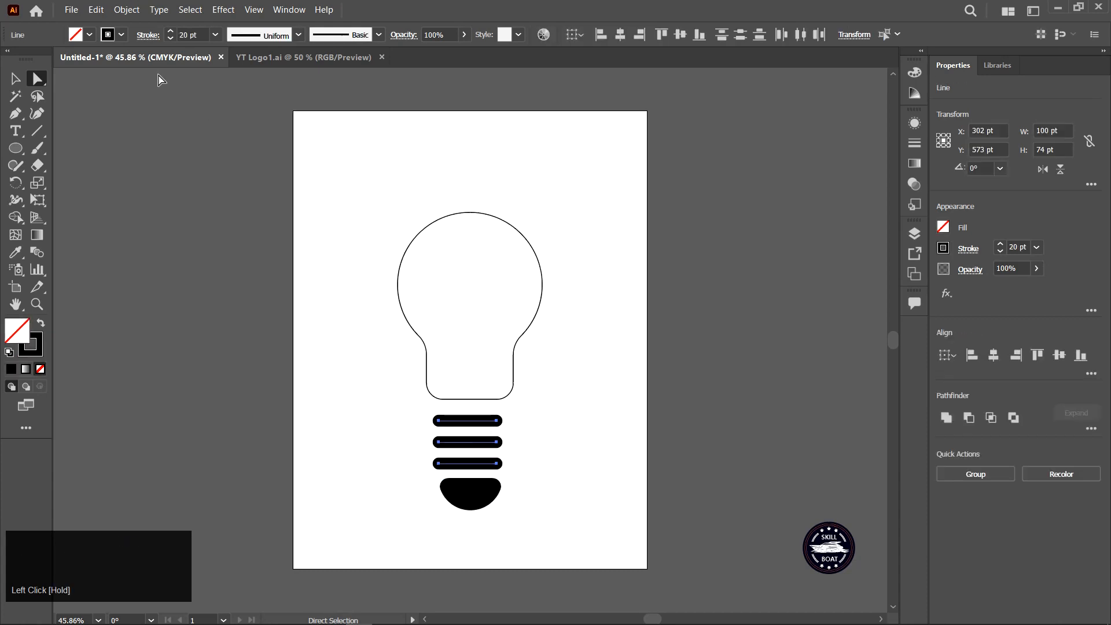
click(125, 10)
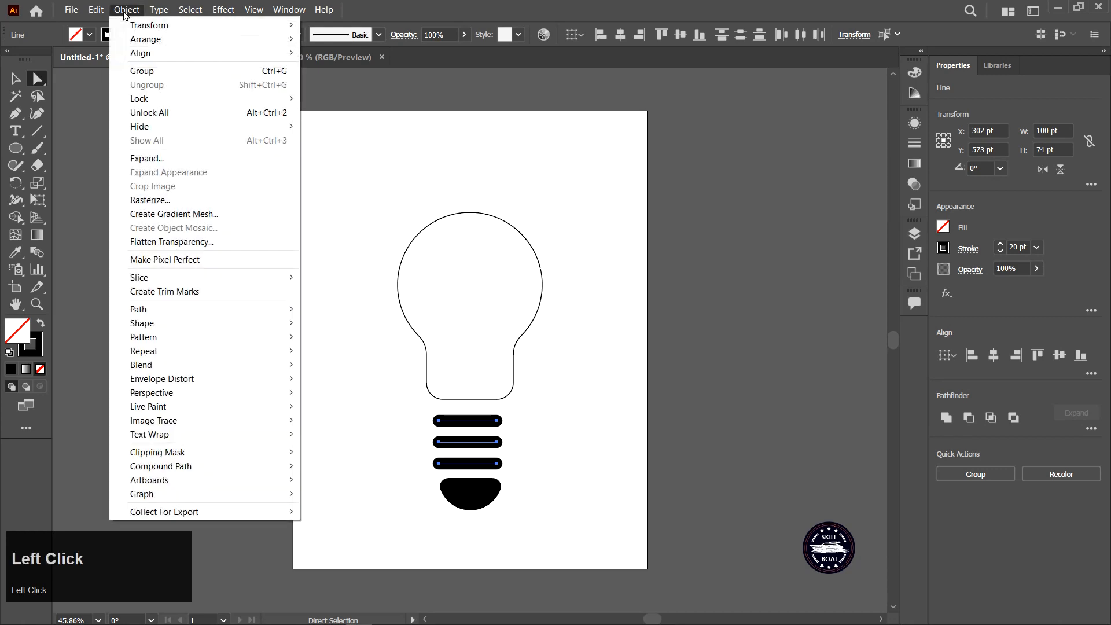
click(201, 160)
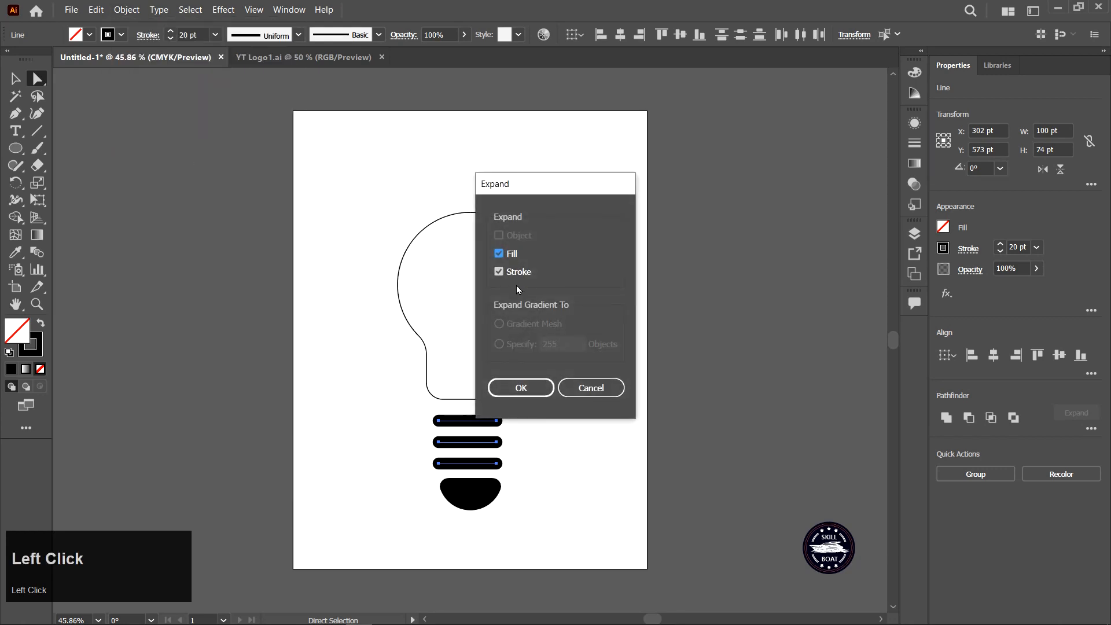
click(524, 387)
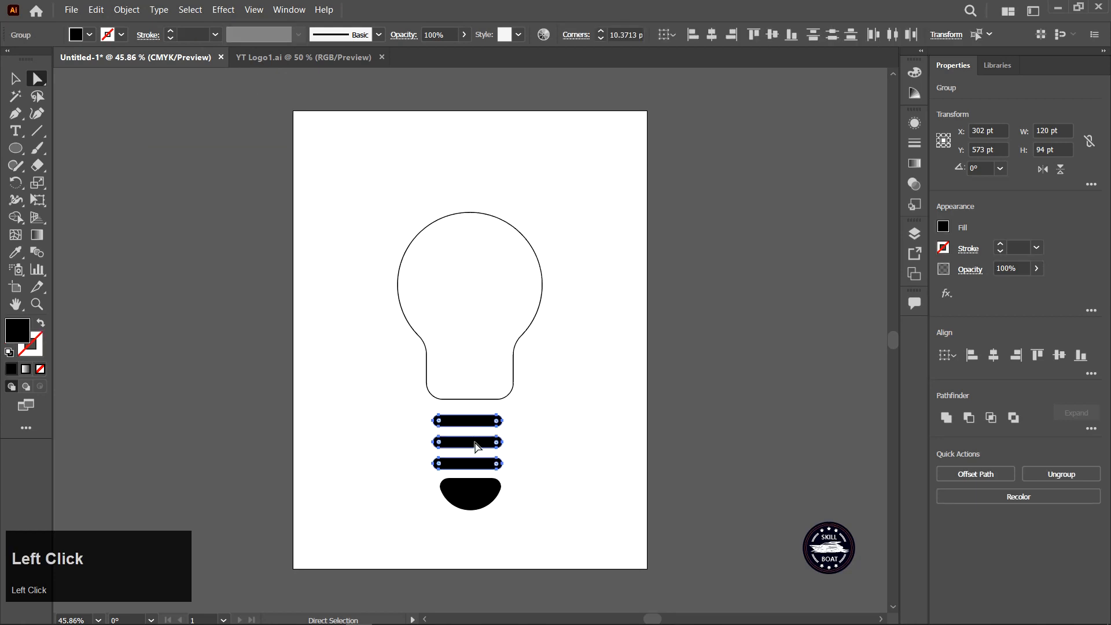
Move the expanded stripes and the semicircle up closer to the bulb.
drag(476, 447, 477, 435)
click(475, 494)
drag(474, 500, 470, 488)
click(399, 424)
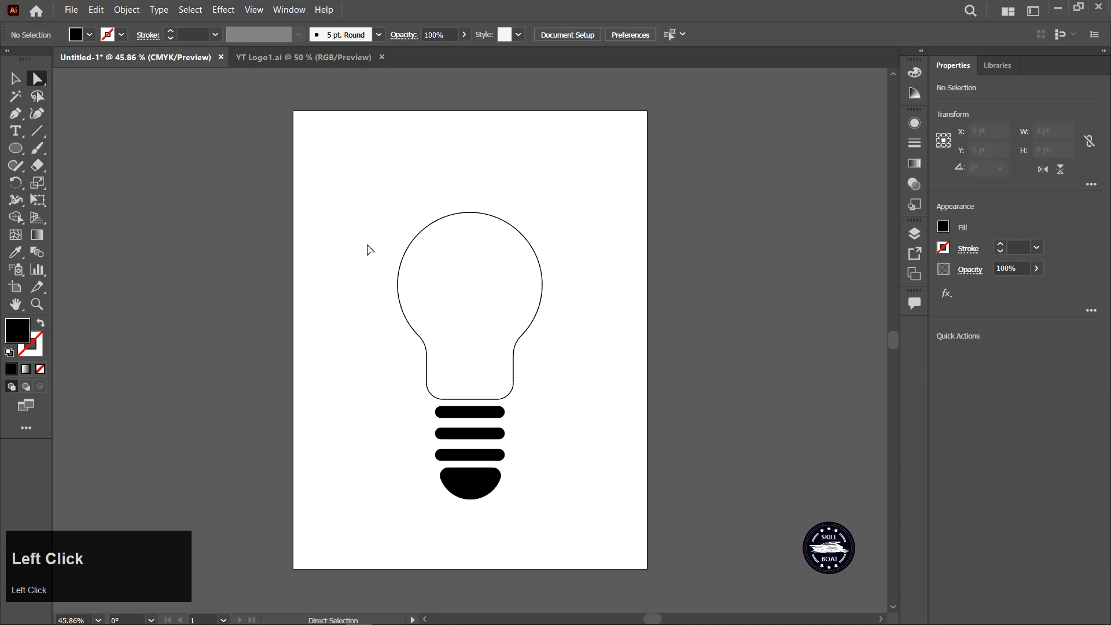
Fill the bulb outline solid black by swapping its fill and stroke.
click(15, 78)
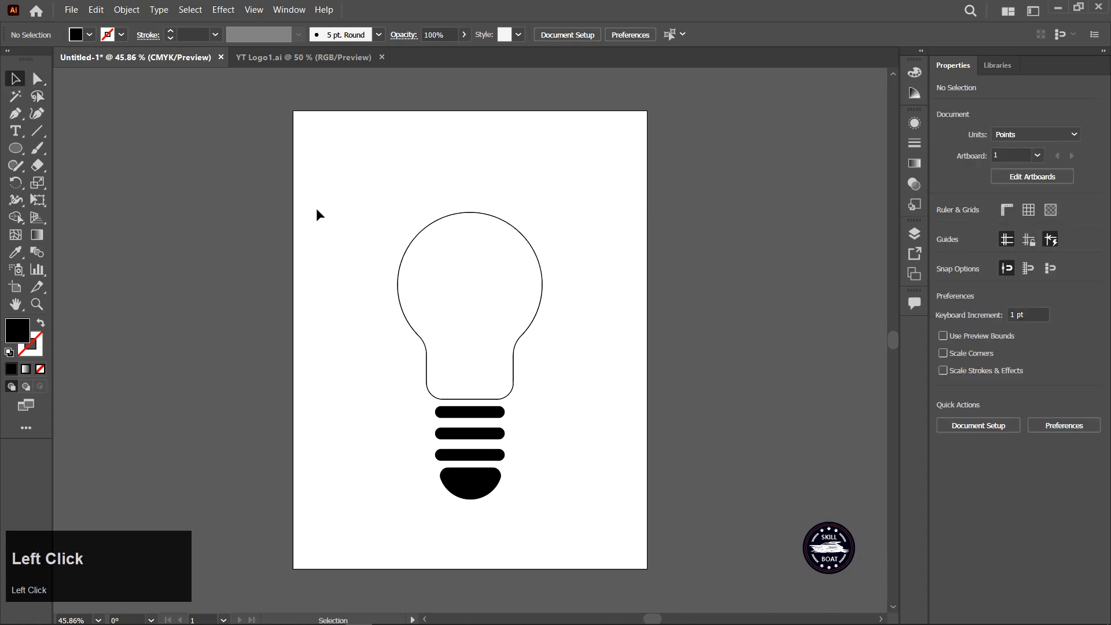
click(429, 308)
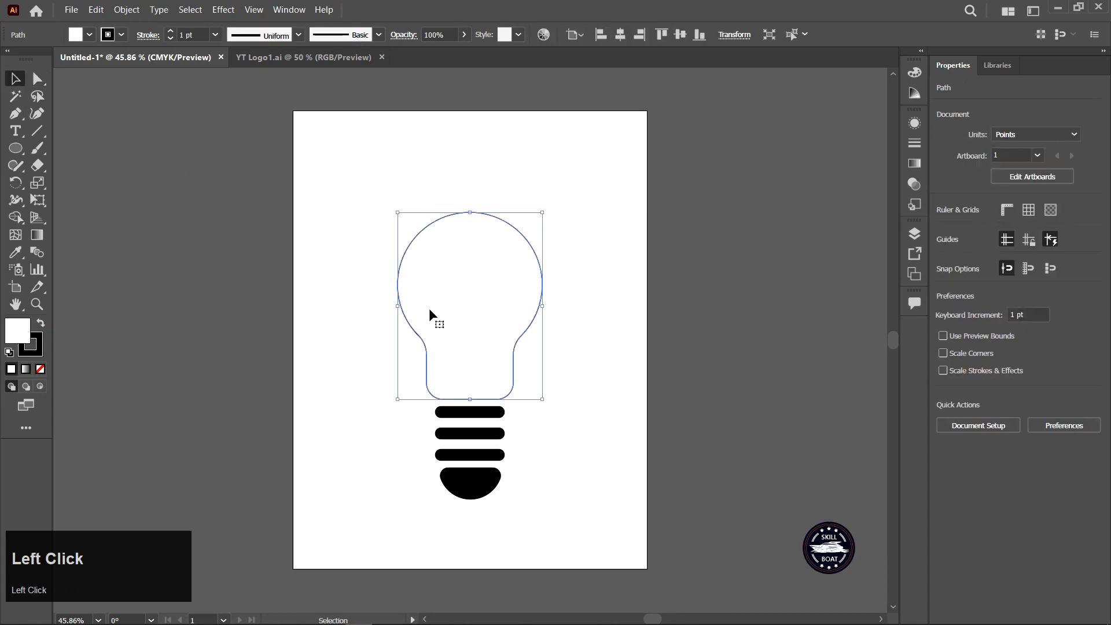
click(41, 324)
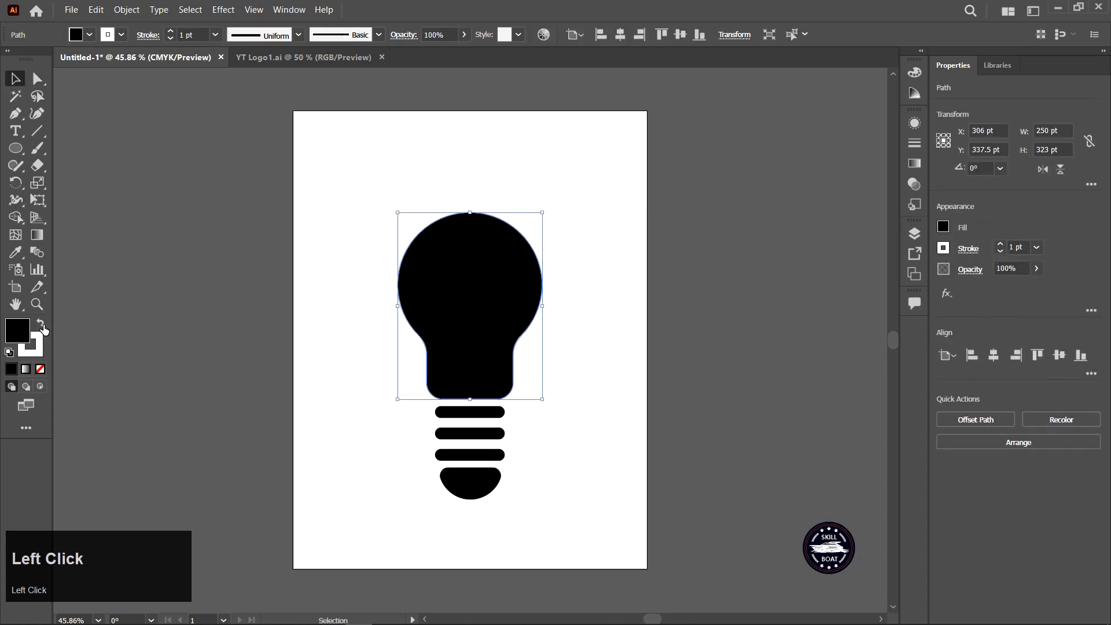
click(348, 404)
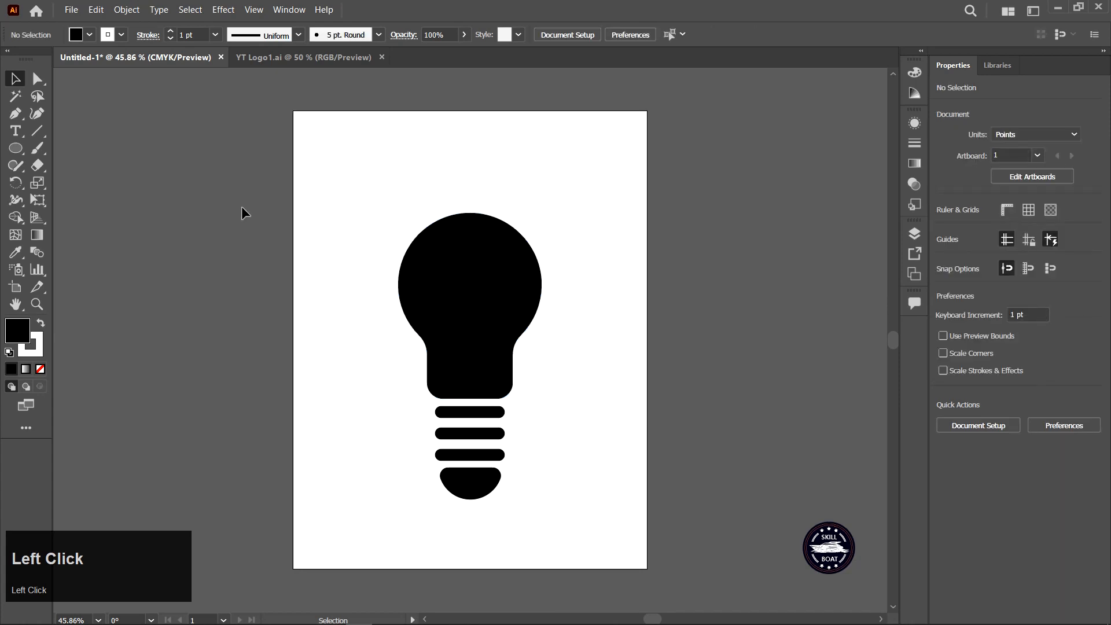
Group all bulb parts and rotate the group 180°.
drag(323, 197, 557, 535)
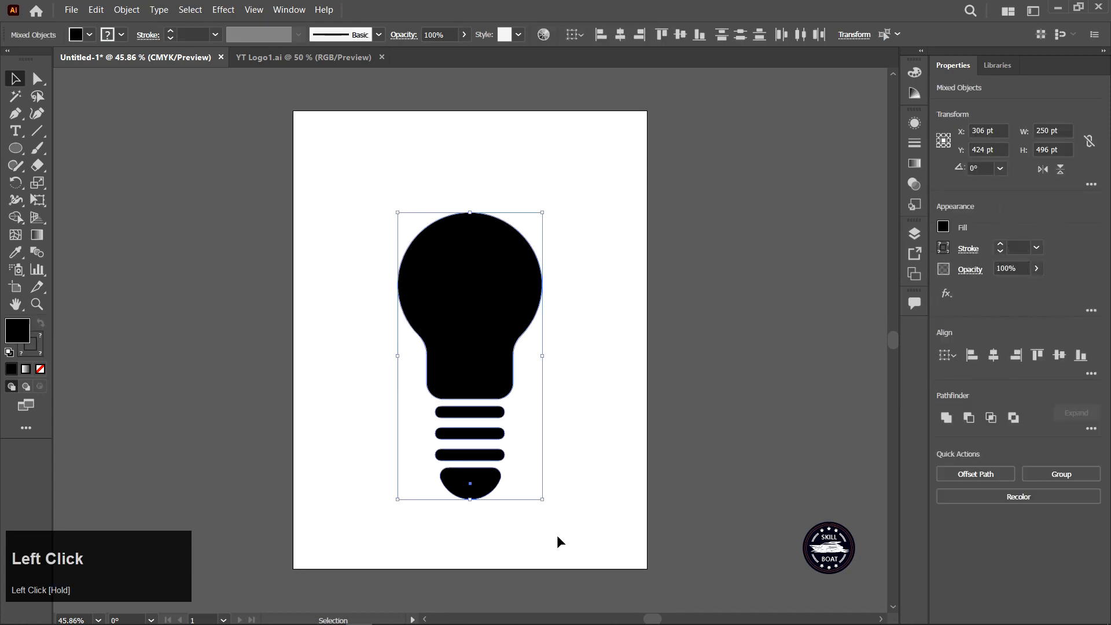
click(557, 535)
drag(369, 212, 575, 539)
right_click(499, 347)
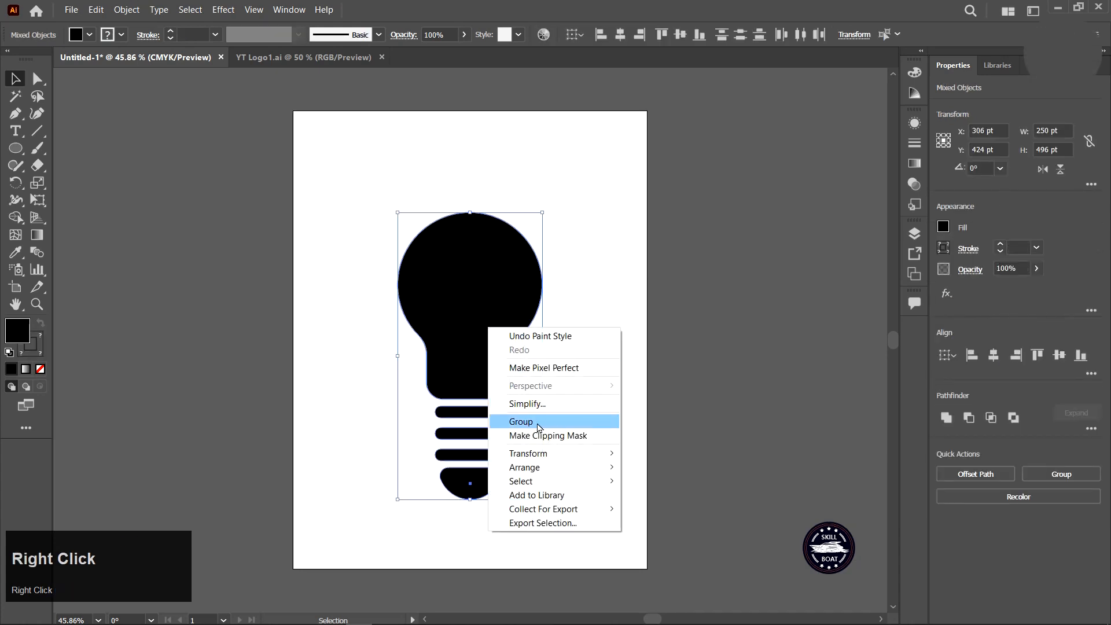
click(559, 429)
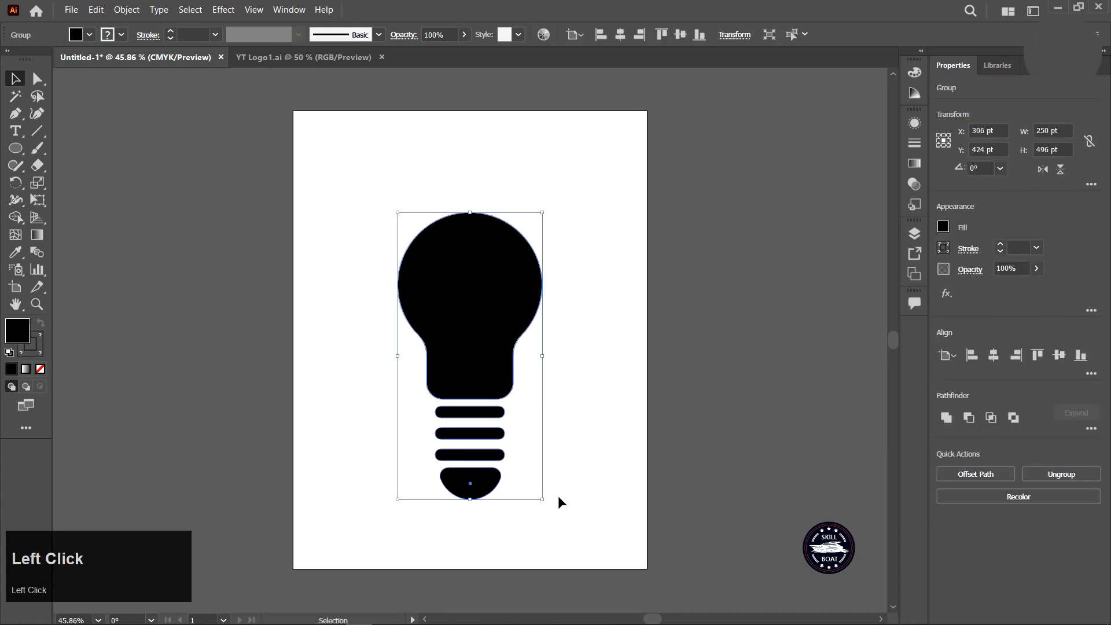
drag(549, 502, 368, 251)
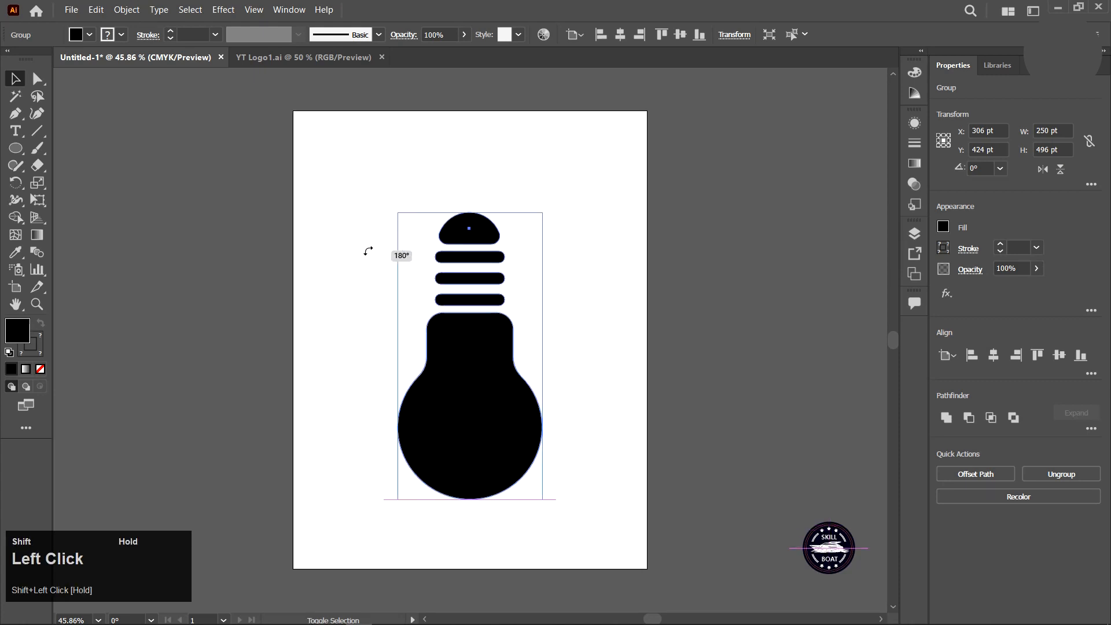
click(360, 204)
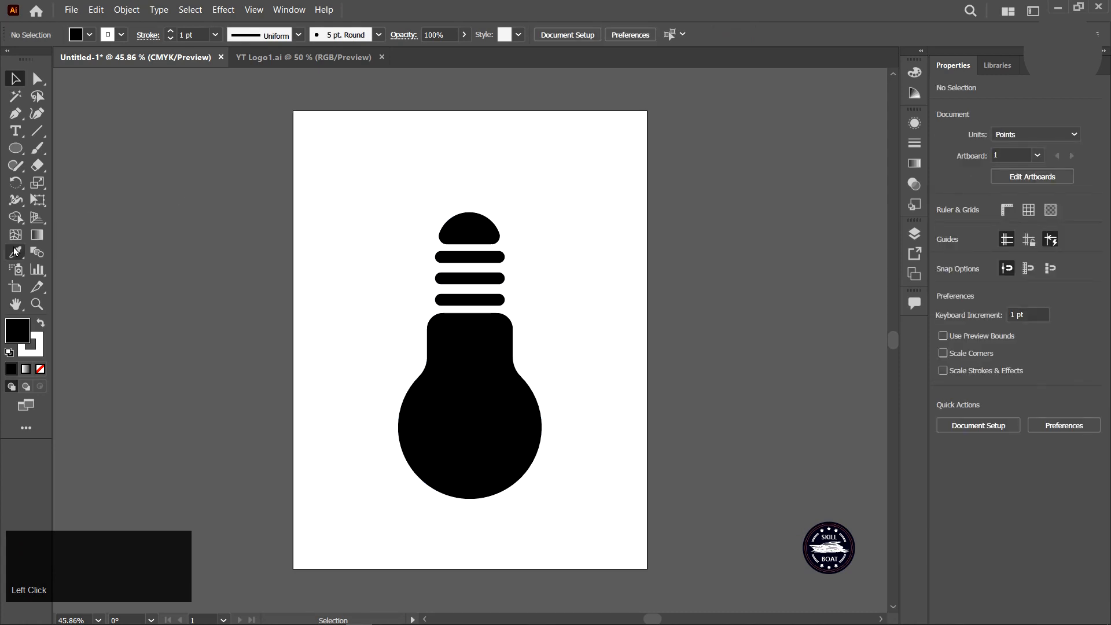
Draw a rectangle covering the whole artboard and fill it with colour 330A16.
right_click(16, 148)
click(85, 147)
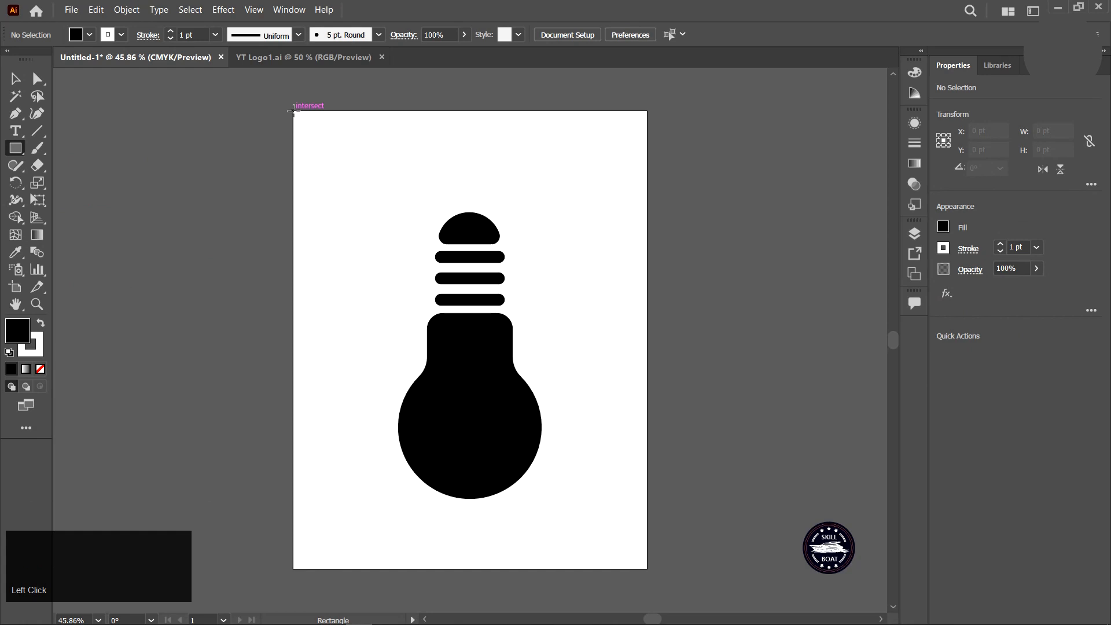
drag(292, 110, 647, 570)
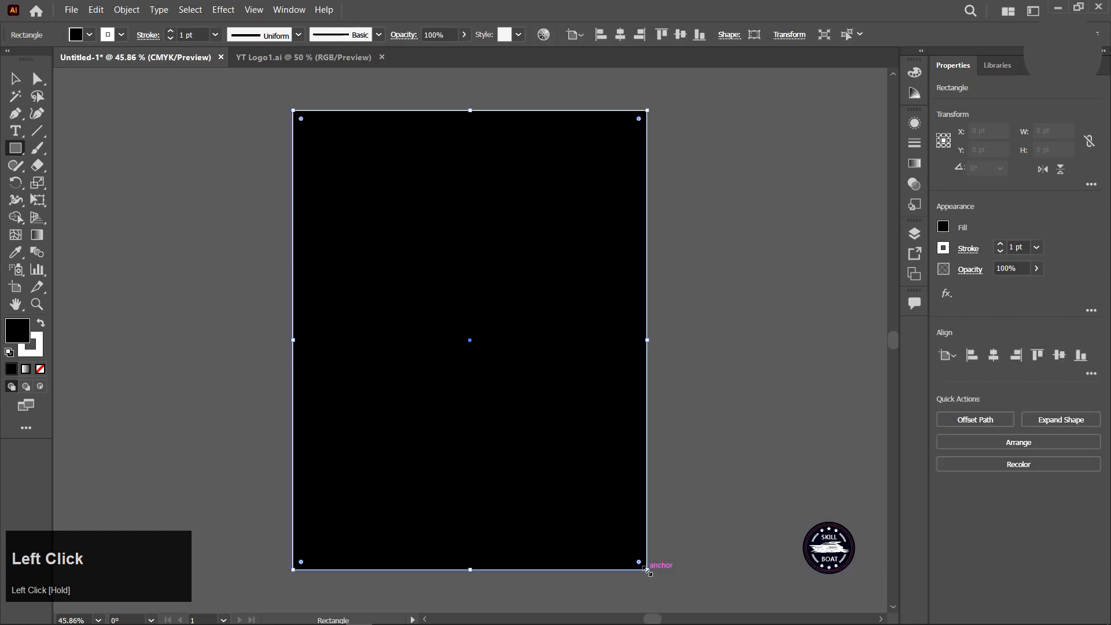
double_click(19, 333)
drag(772, 431, 762, 475)
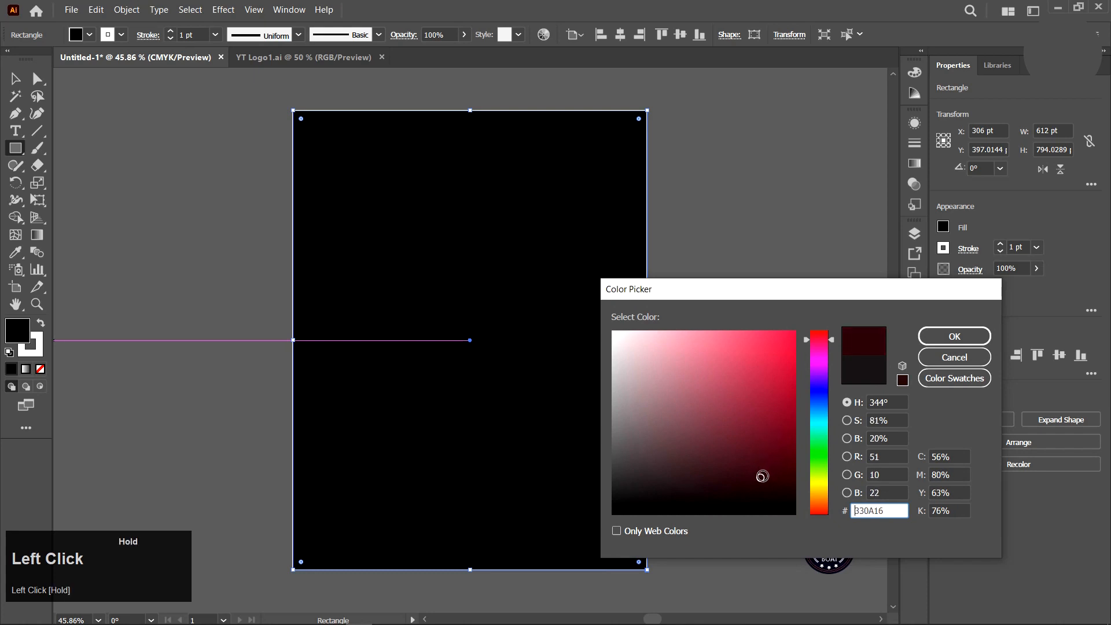
click(955, 336)
Send the dark red background rectangle behind all the bulb parts.
click(19, 85)
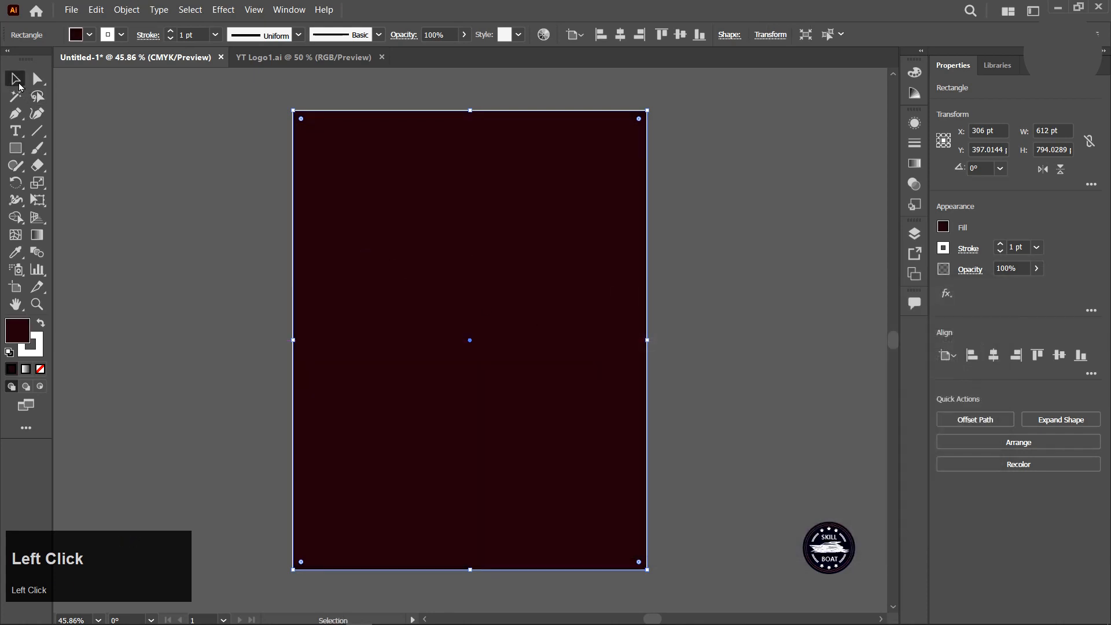
right_click(581, 301)
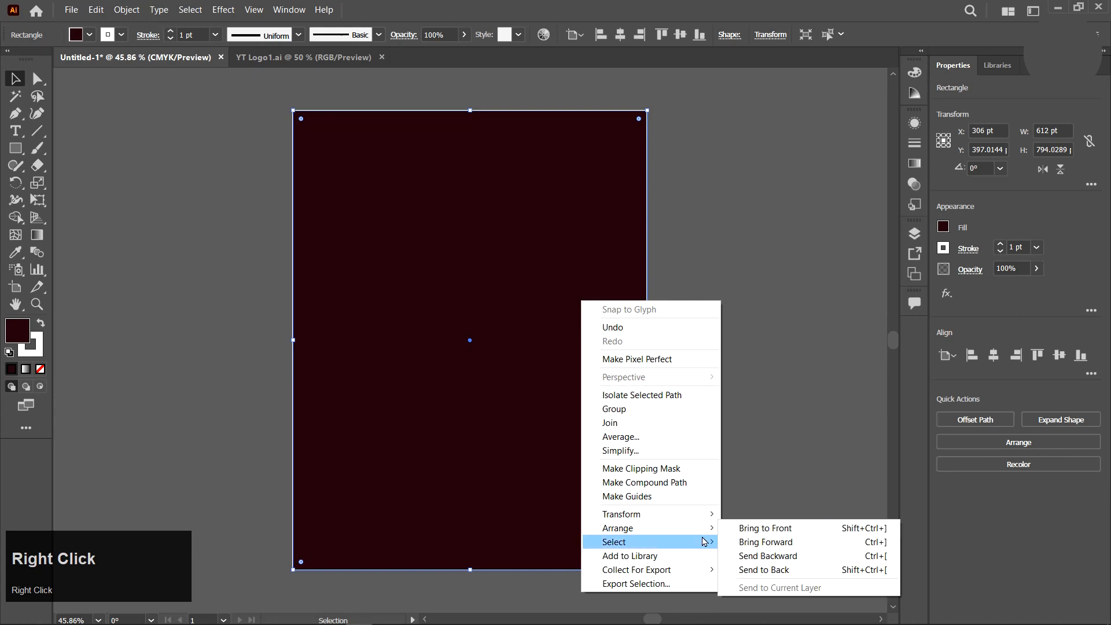
mouse_move(654, 542)
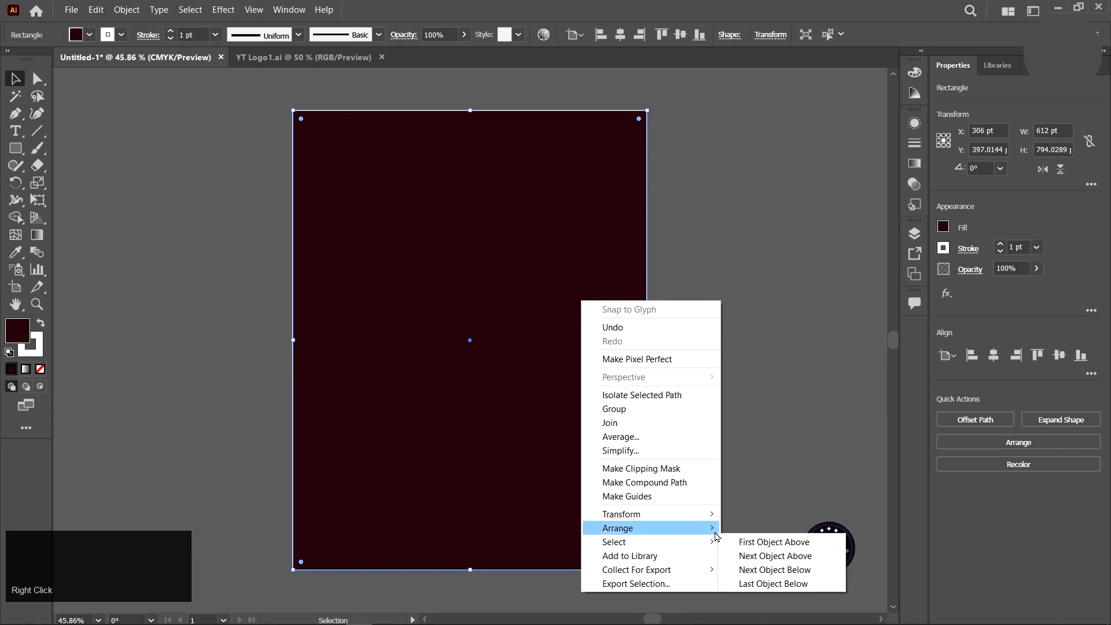
mouse_move(713, 534)
click(776, 571)
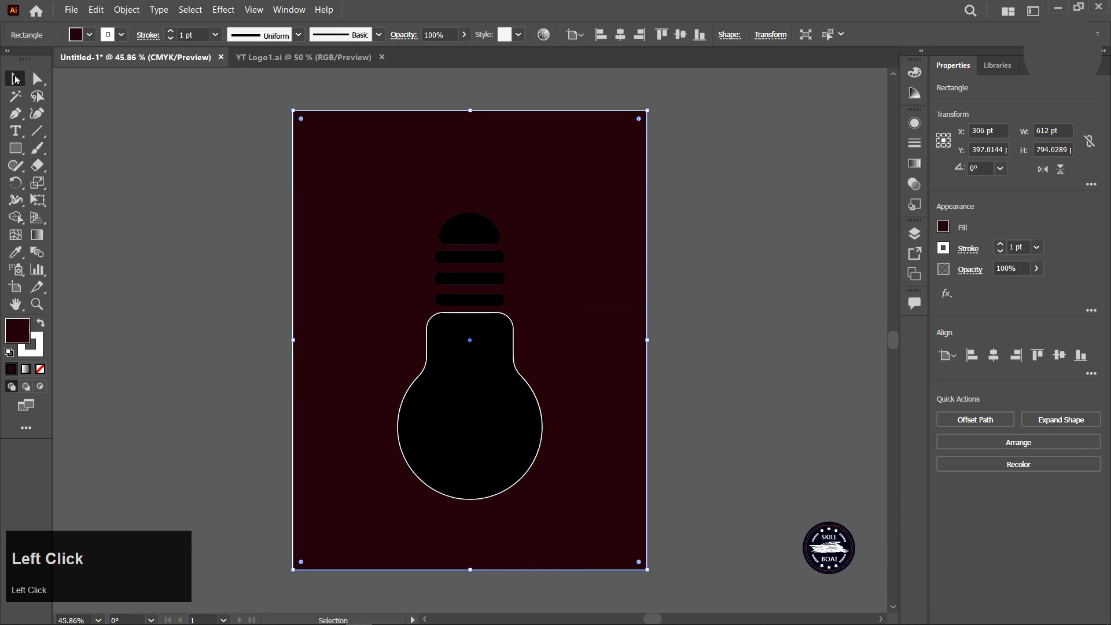
Ungroup the bulb parts and remove the bulb outline's stroke so only its fill remains.
click(231, 183)
click(495, 355)
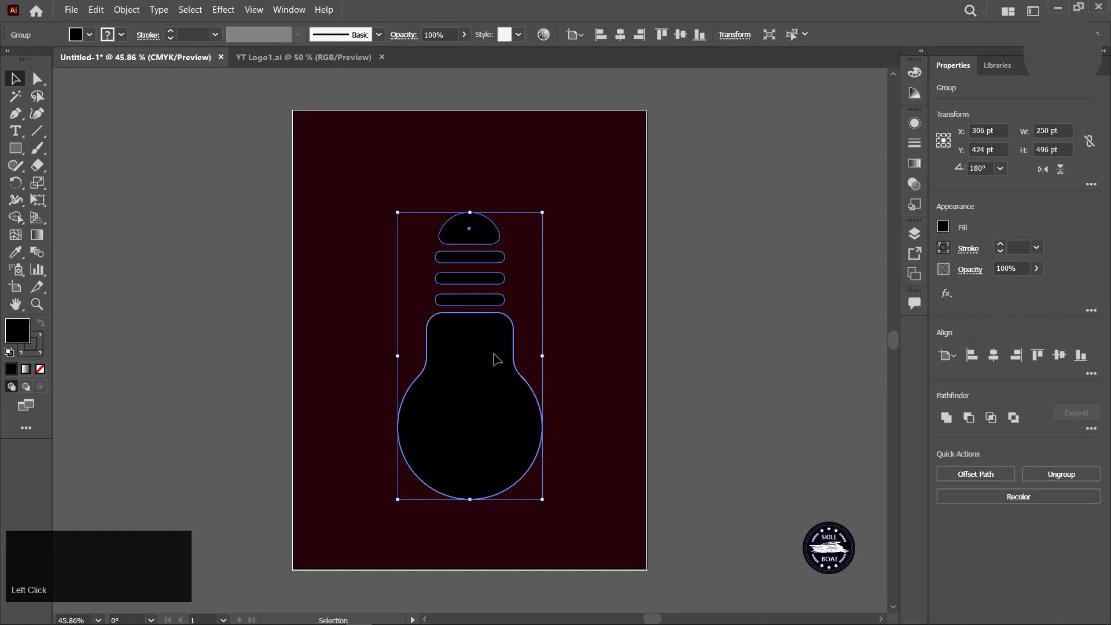
right_click(495, 359)
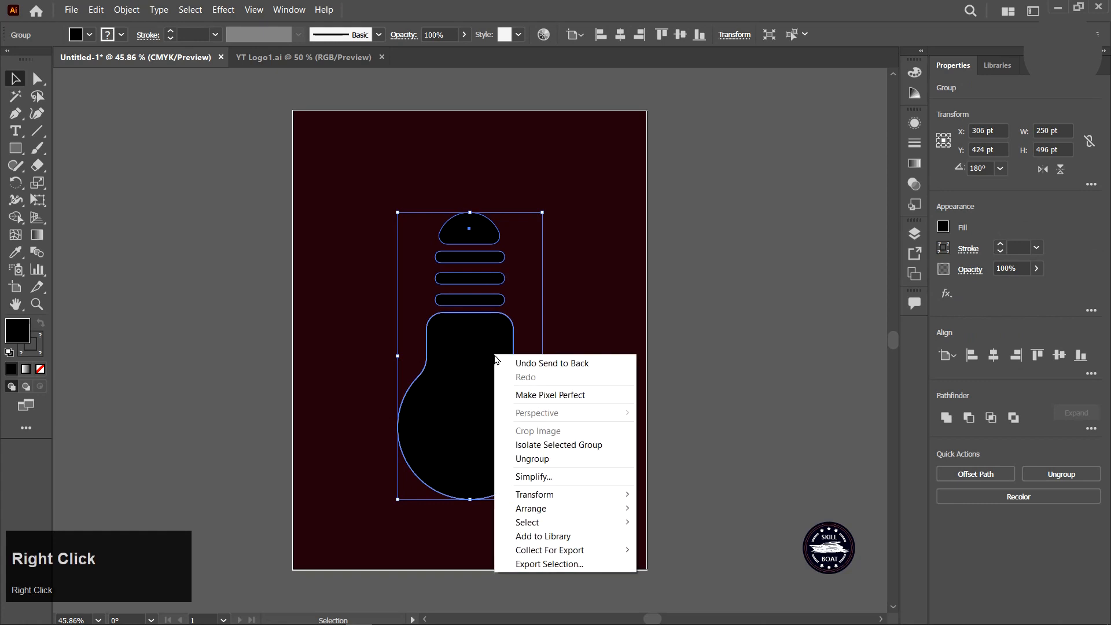
click(549, 454)
click(708, 425)
click(505, 397)
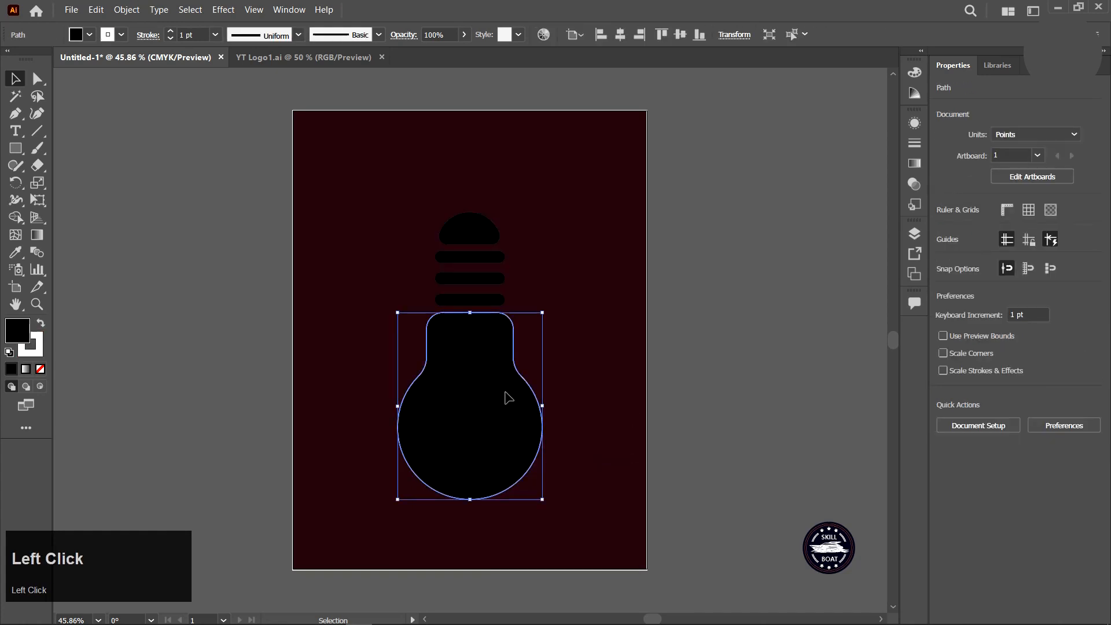
click(36, 354)
click(40, 371)
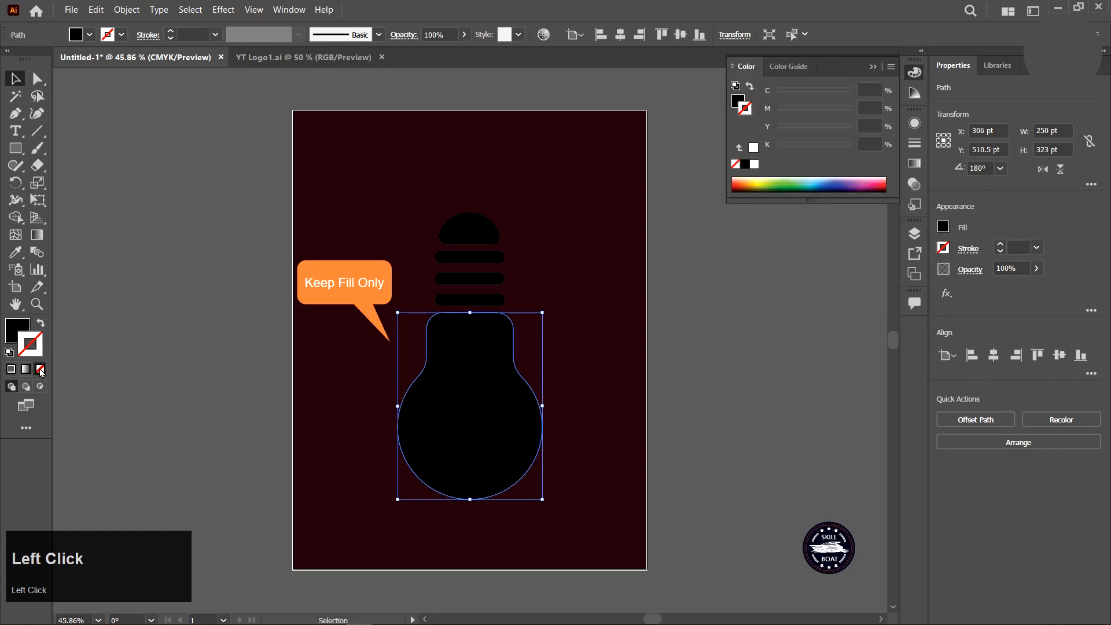
Lock the background rectangle so it can no longer be selected.
click(130, 375)
click(398, 237)
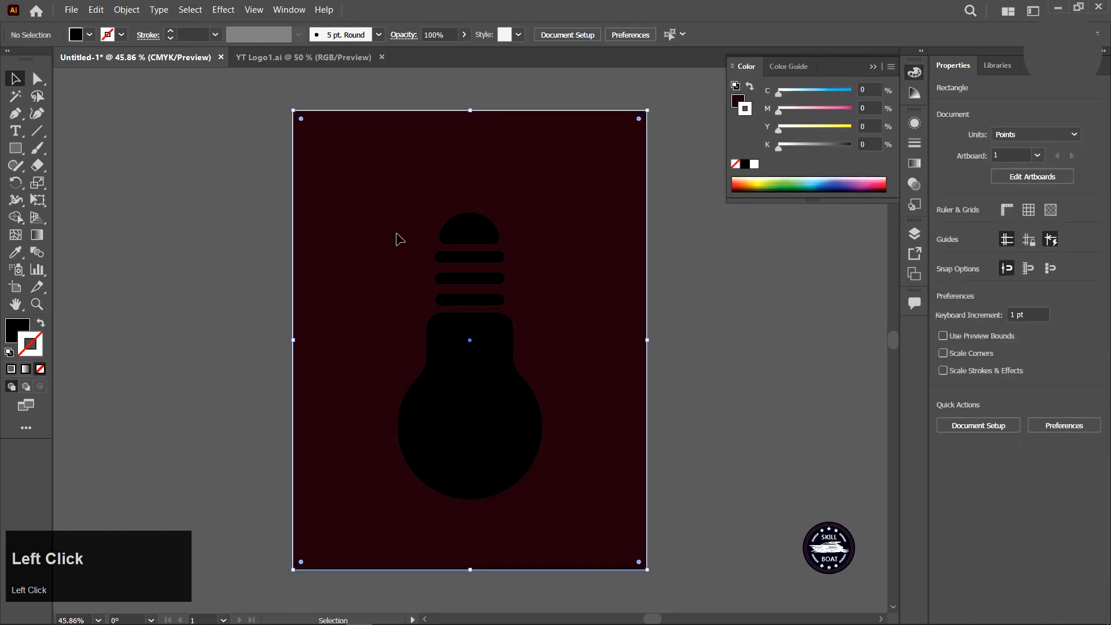
click(127, 9)
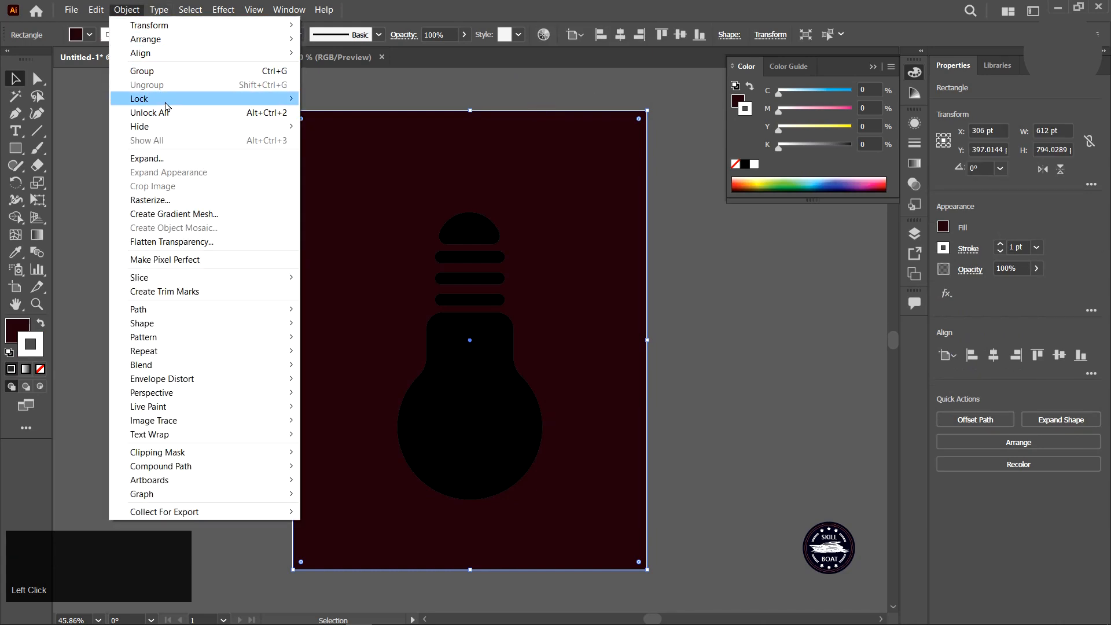
mouse_move(220, 102)
click(335, 99)
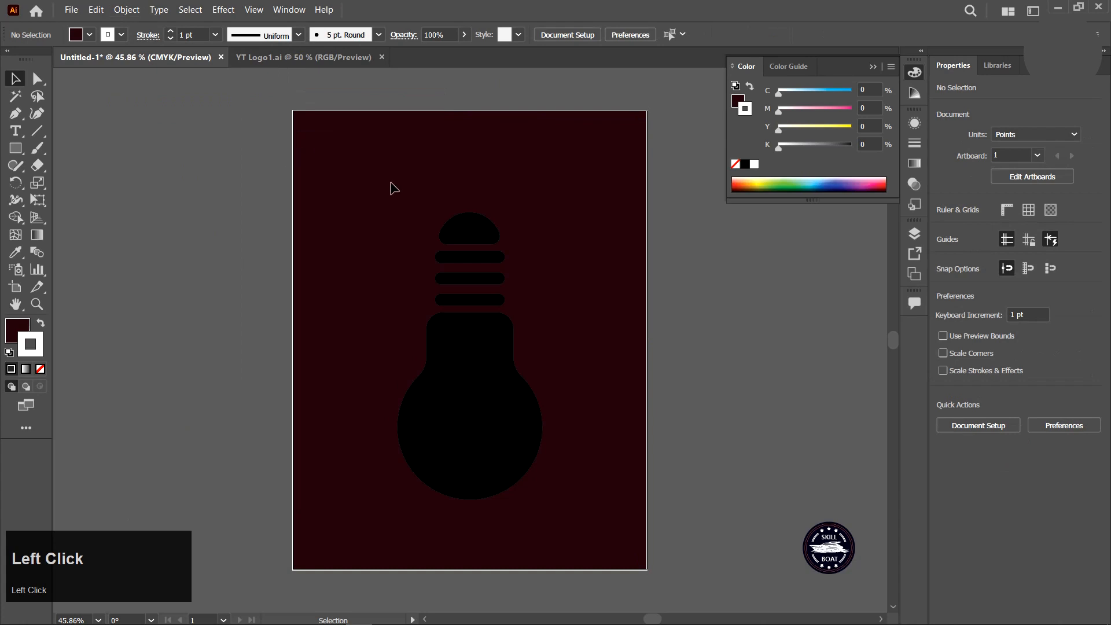
Draw a vertical line about 144 pt long upward from the top of the semicircle cap.
drag(394, 188, 516, 417)
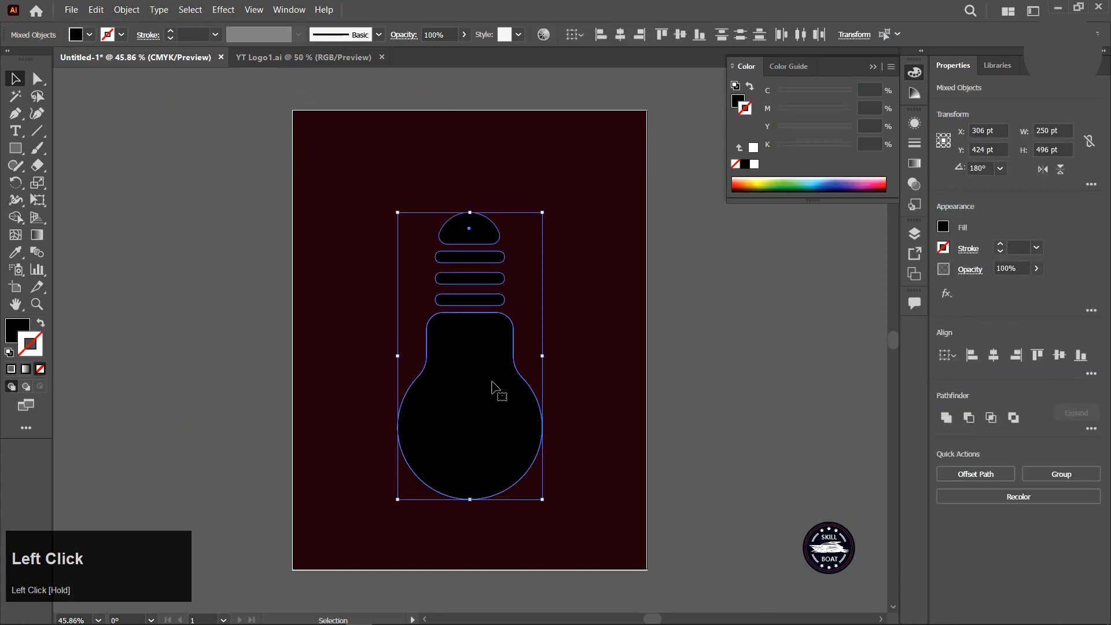
click(355, 352)
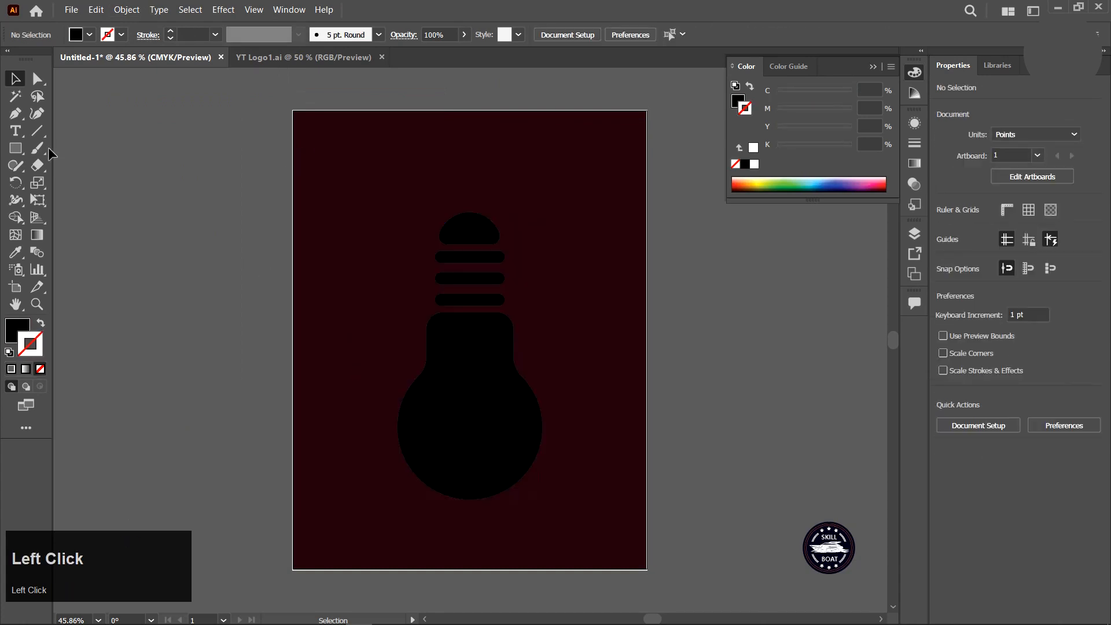
click(38, 131)
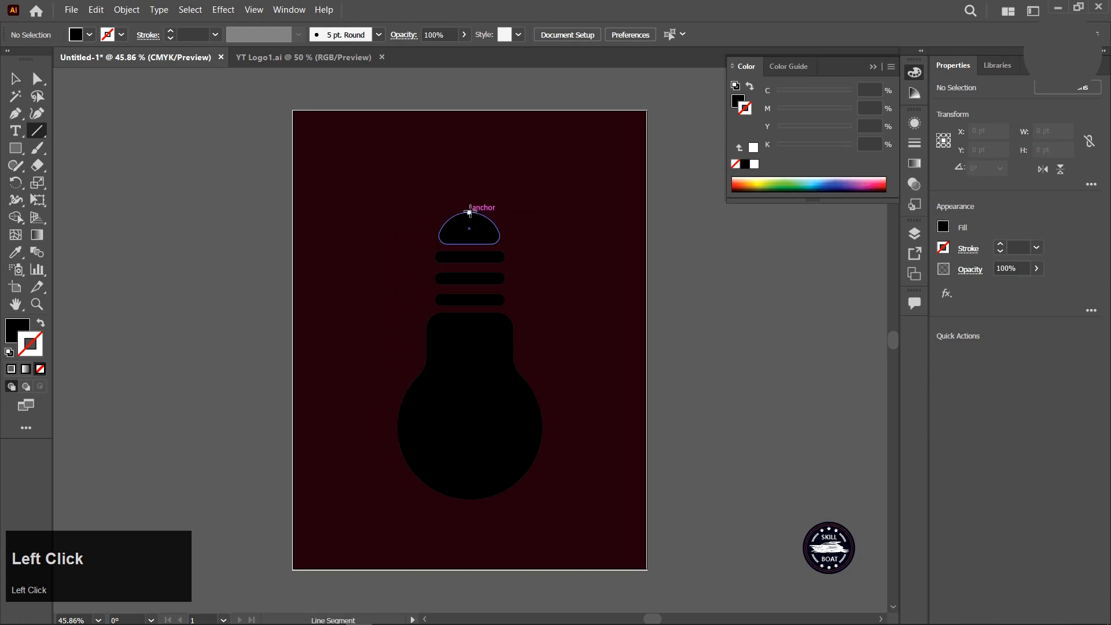
click(470, 213)
drag(469, 212, 470, 128)
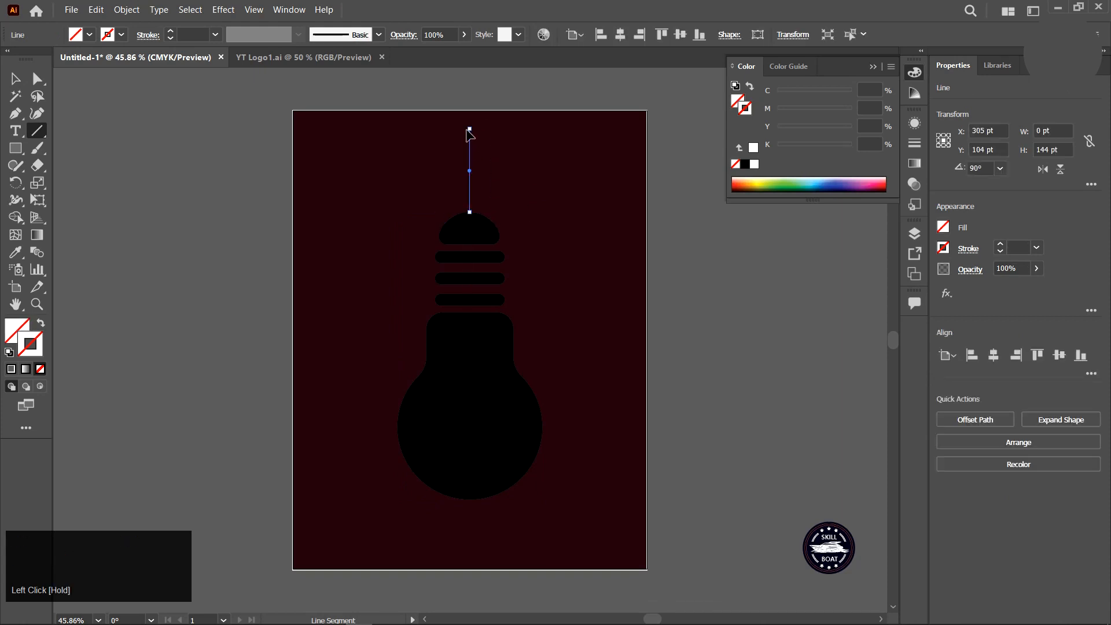
Set the line's stroke weight to 10 pt with round caps.
click(222, 37)
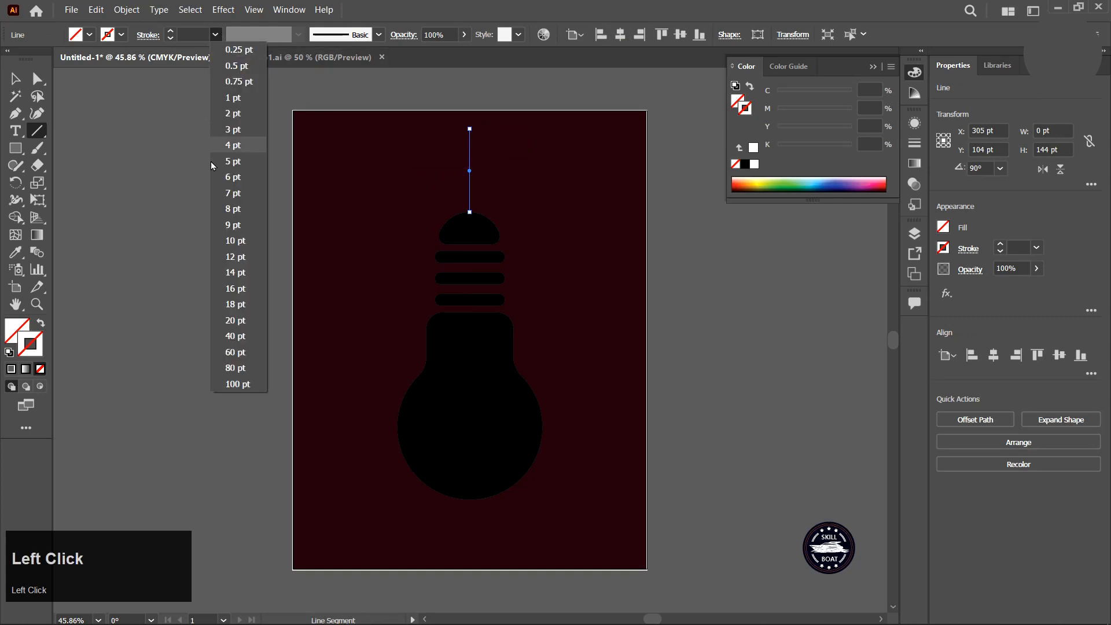
click(229, 227)
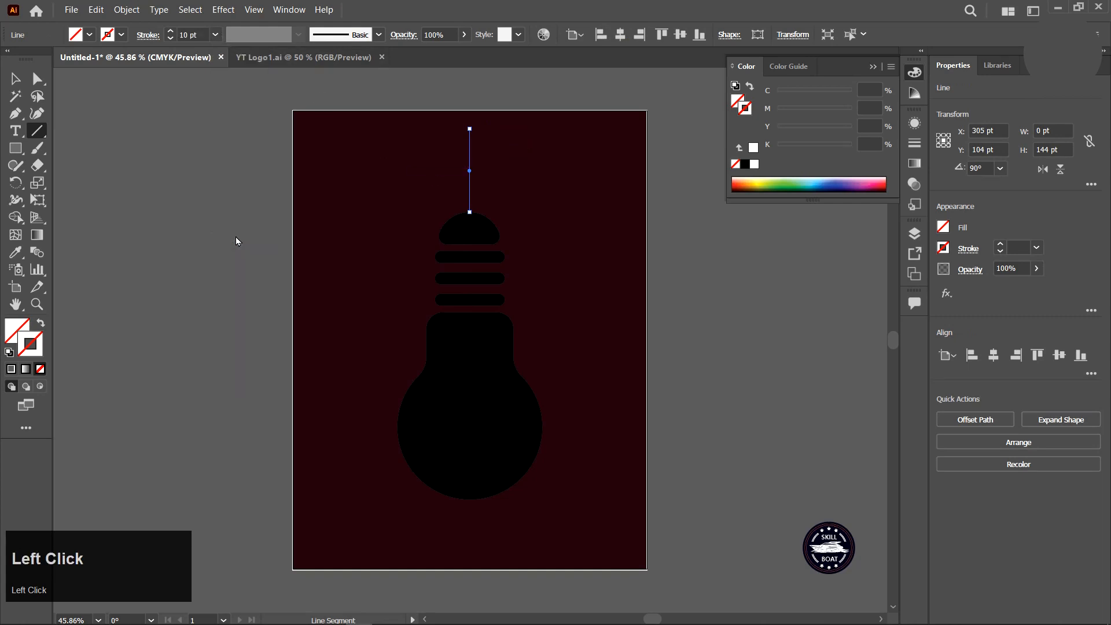
click(150, 36)
click(73, 72)
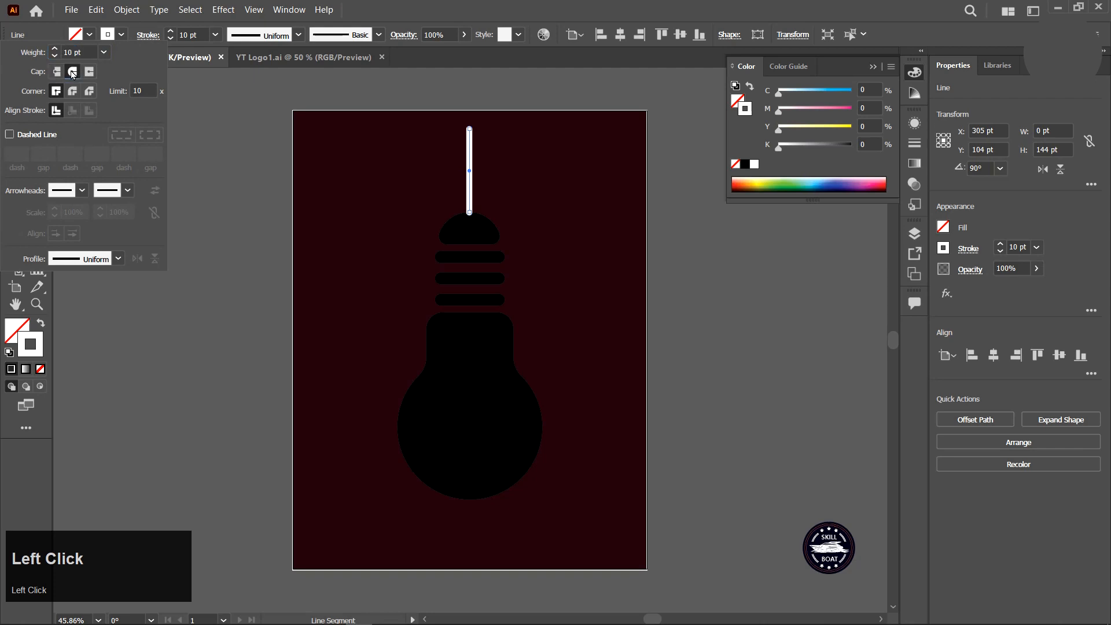
click(204, 128)
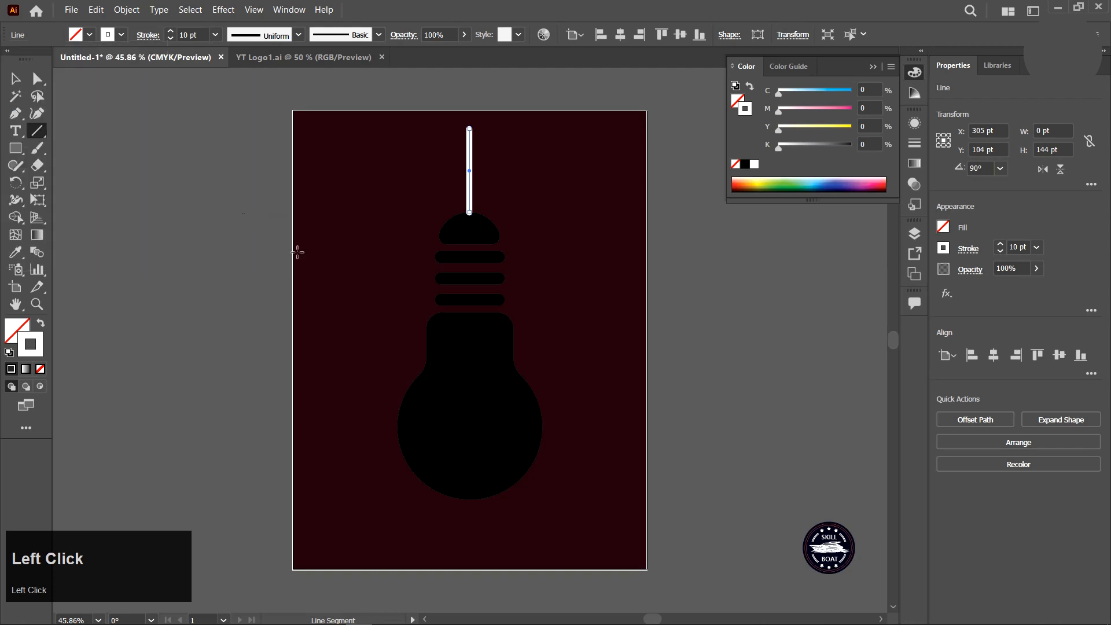
Select all bulb parts and fill them white (FFFFFF).
click(16, 79)
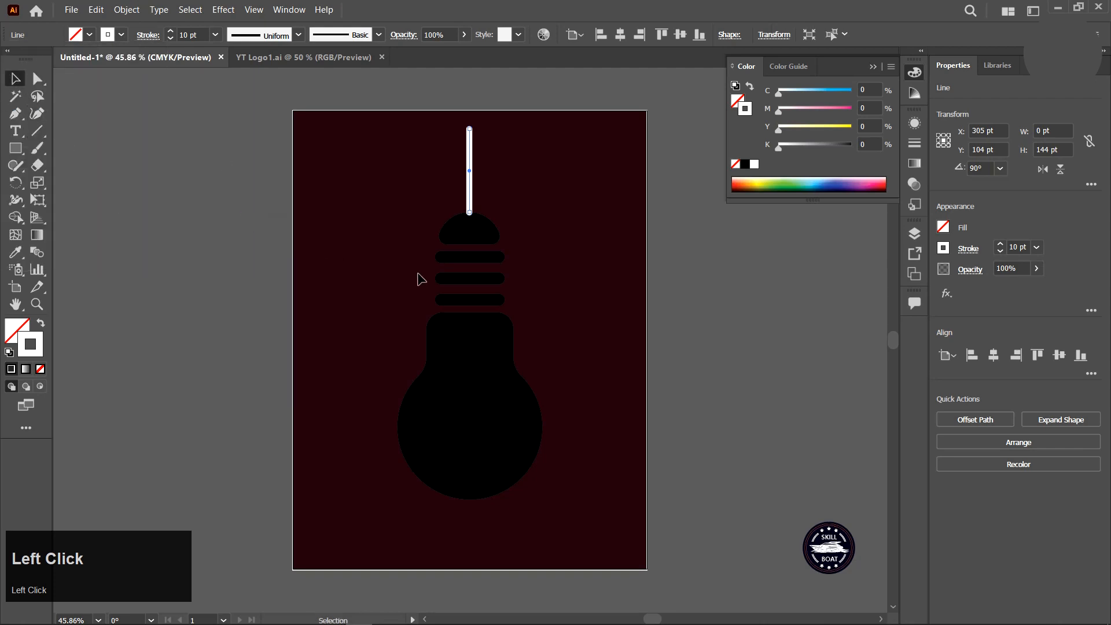
click(454, 242)
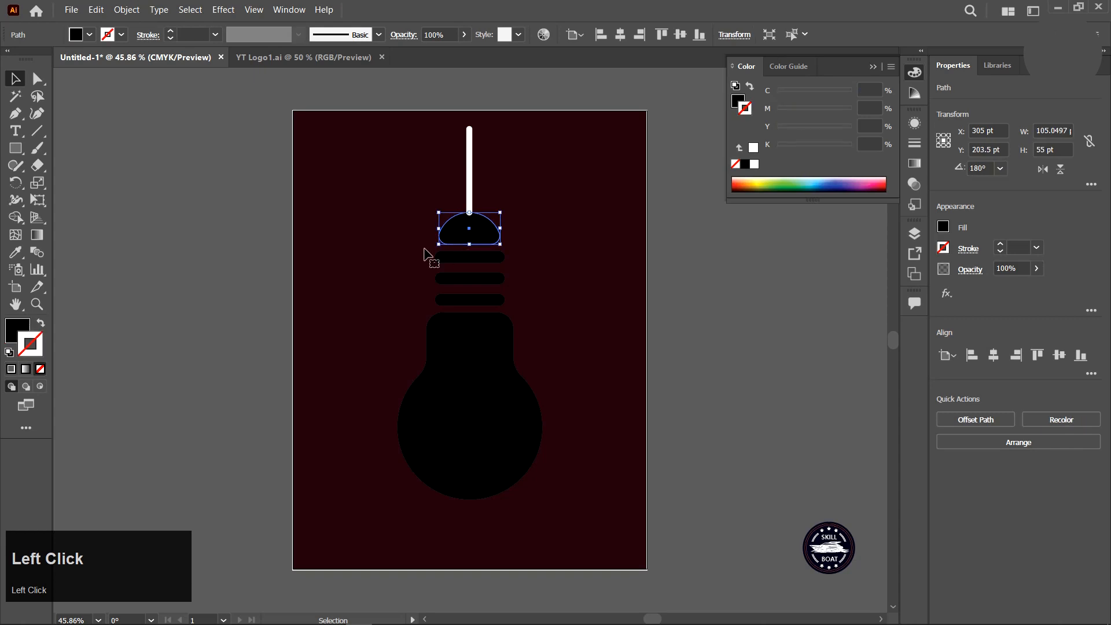
drag(406, 235, 536, 504)
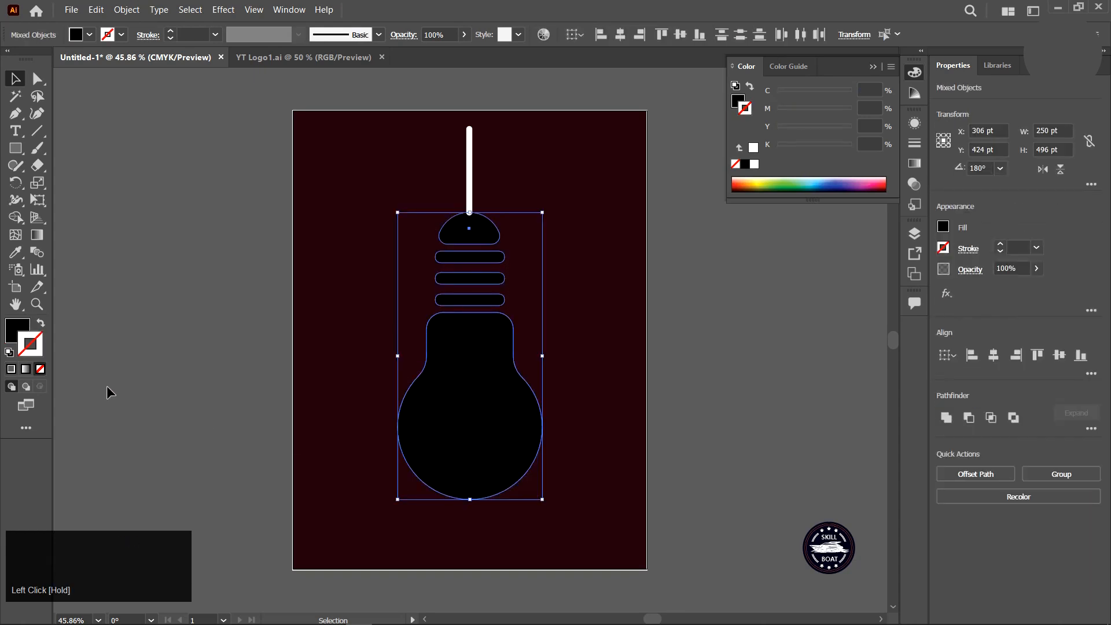
double_click(19, 341)
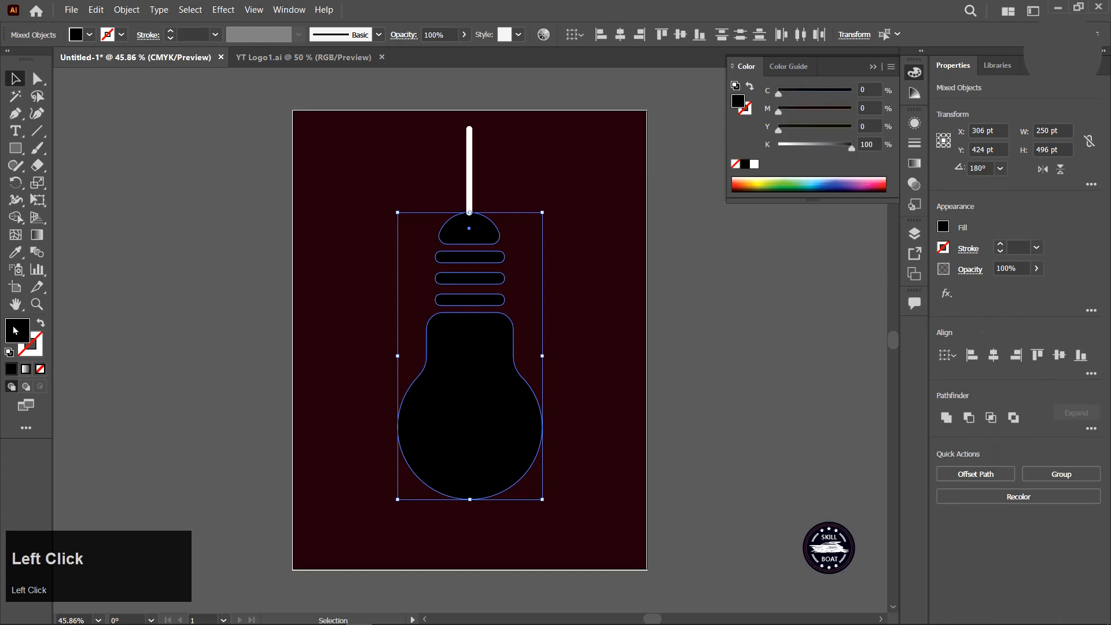
drag(657, 360, 593, 325)
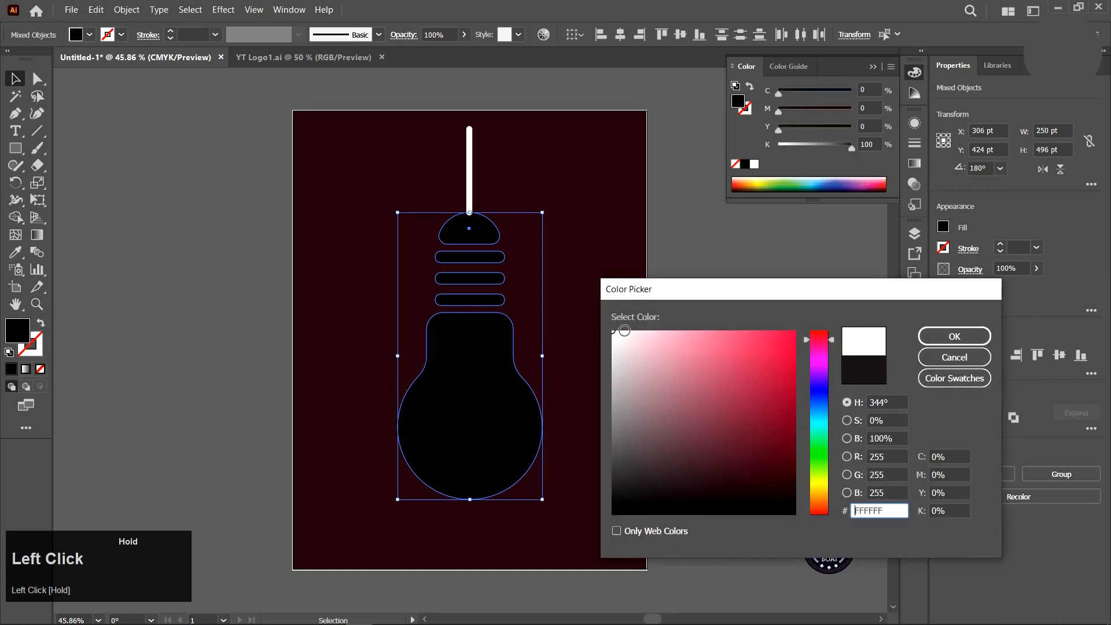
click(925, 339)
Expand the vertical line's stroke into a filled shape.
click(415, 167)
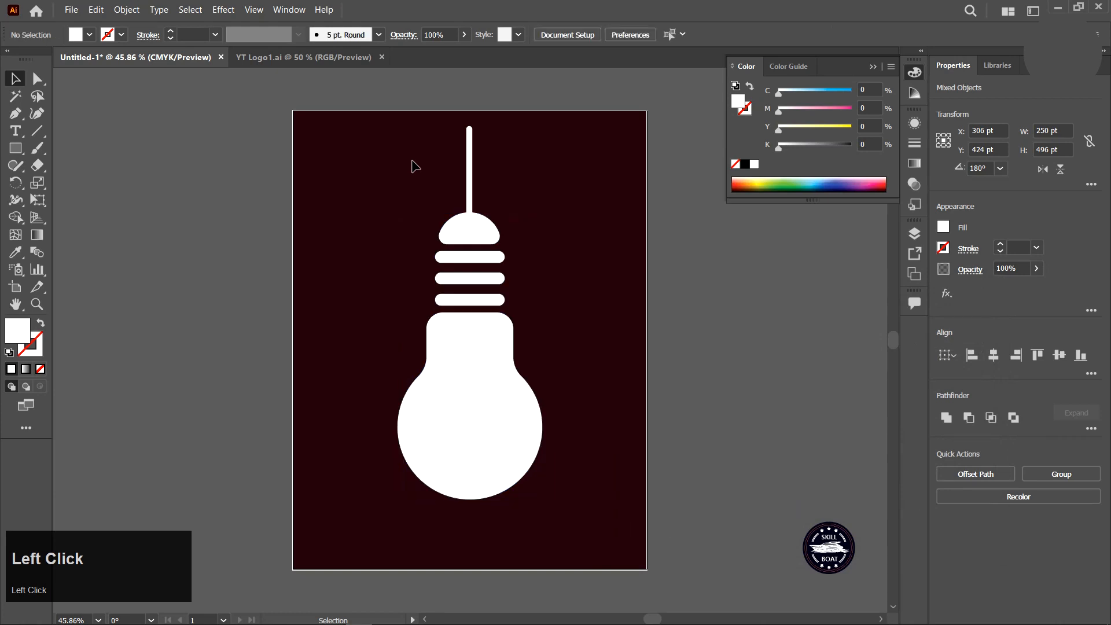
click(470, 179)
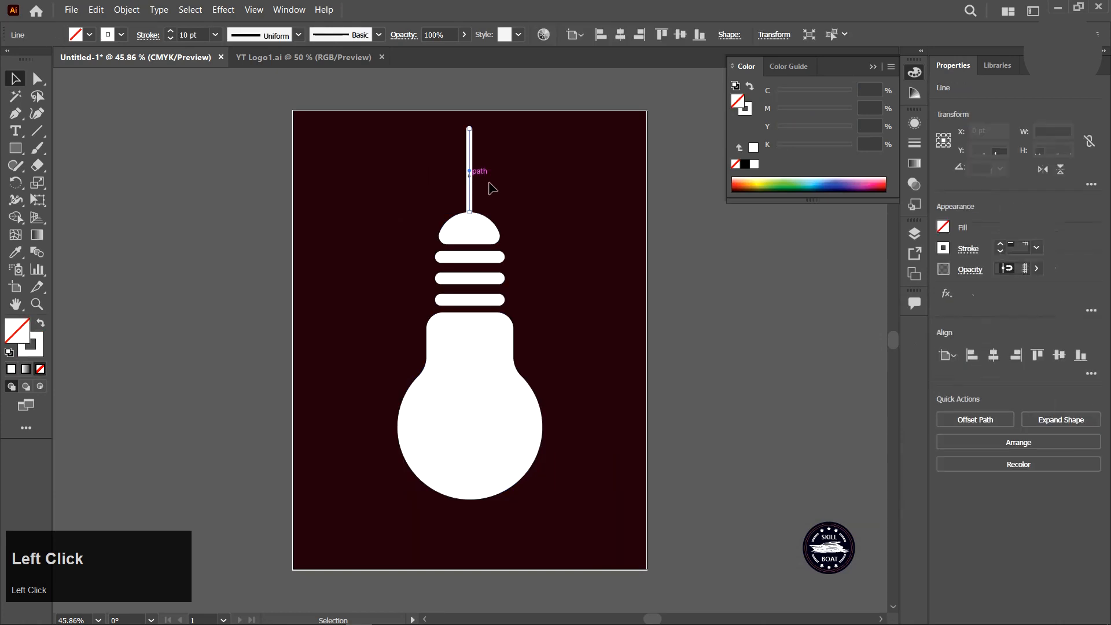
click(128, 11)
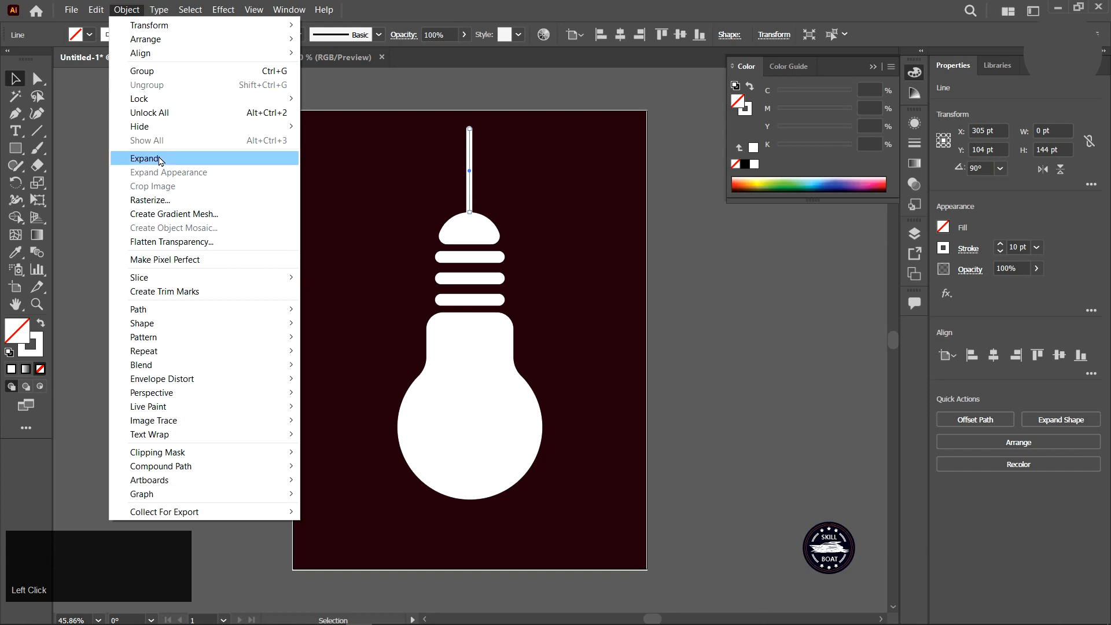
click(213, 160)
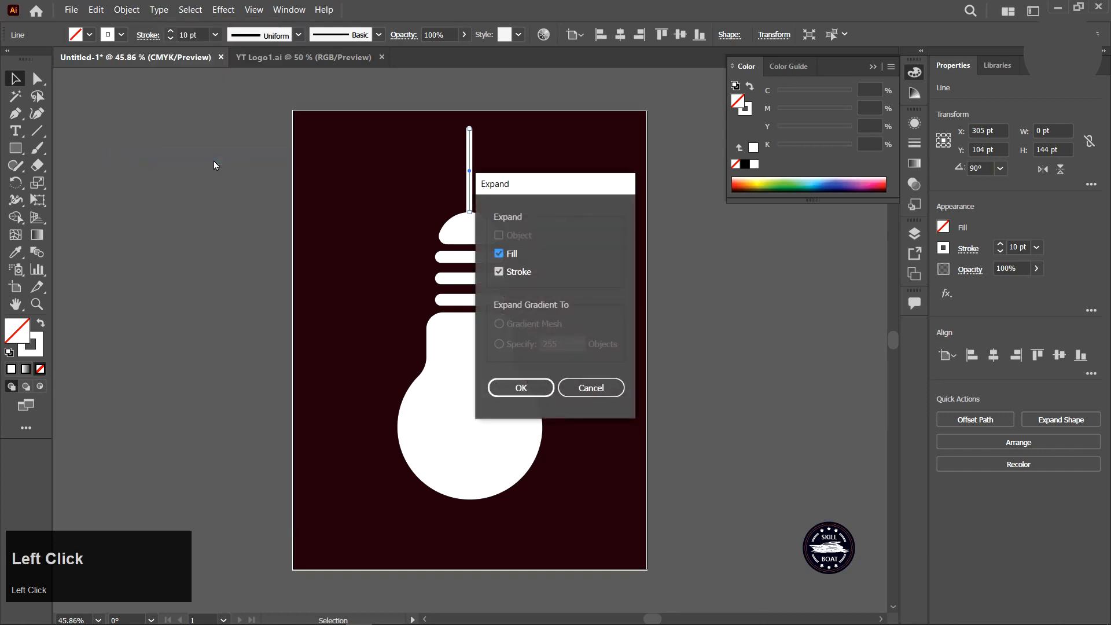
click(521, 388)
Group the line with all bulb parts and move the group slightly down on the artboard.
click(379, 299)
drag(391, 168, 584, 442)
right_click(472, 331)
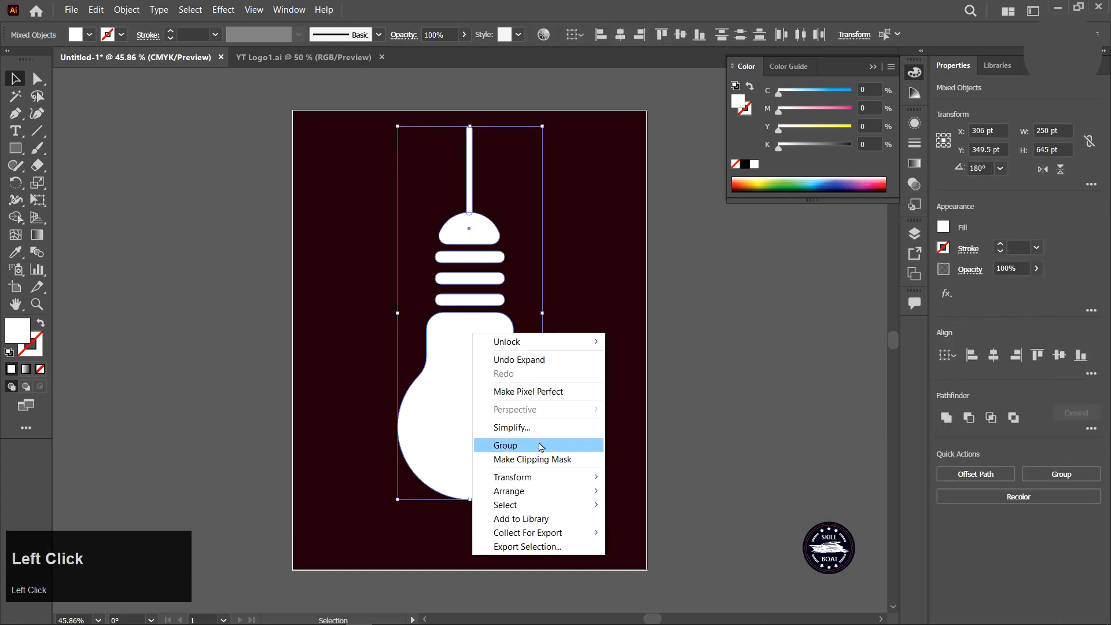
click(505, 447)
drag(457, 412, 459, 438)
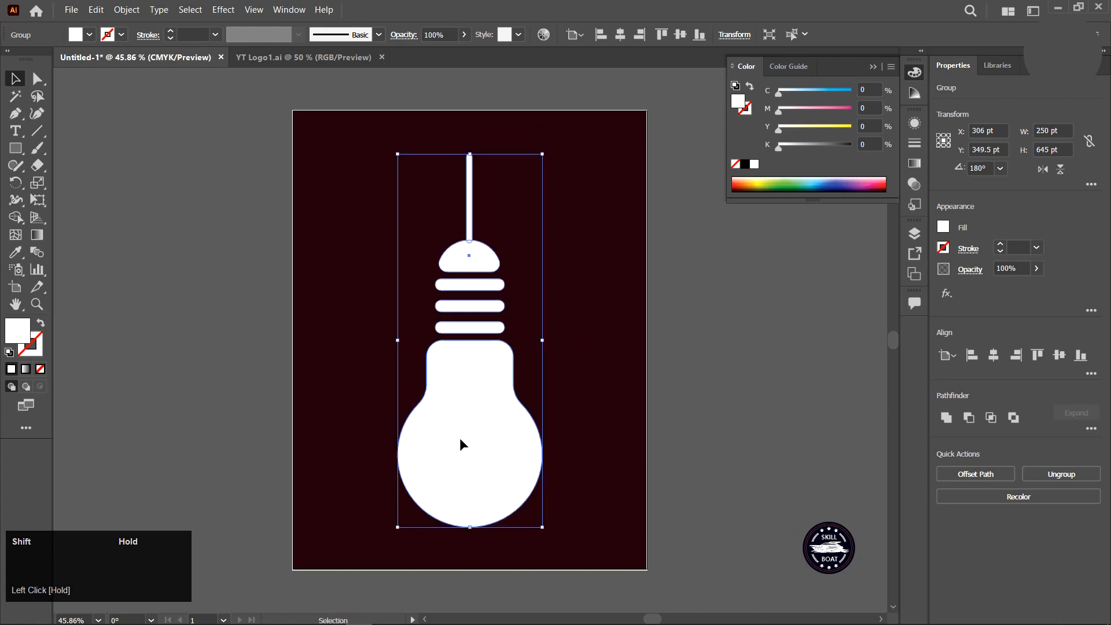
click(573, 390)
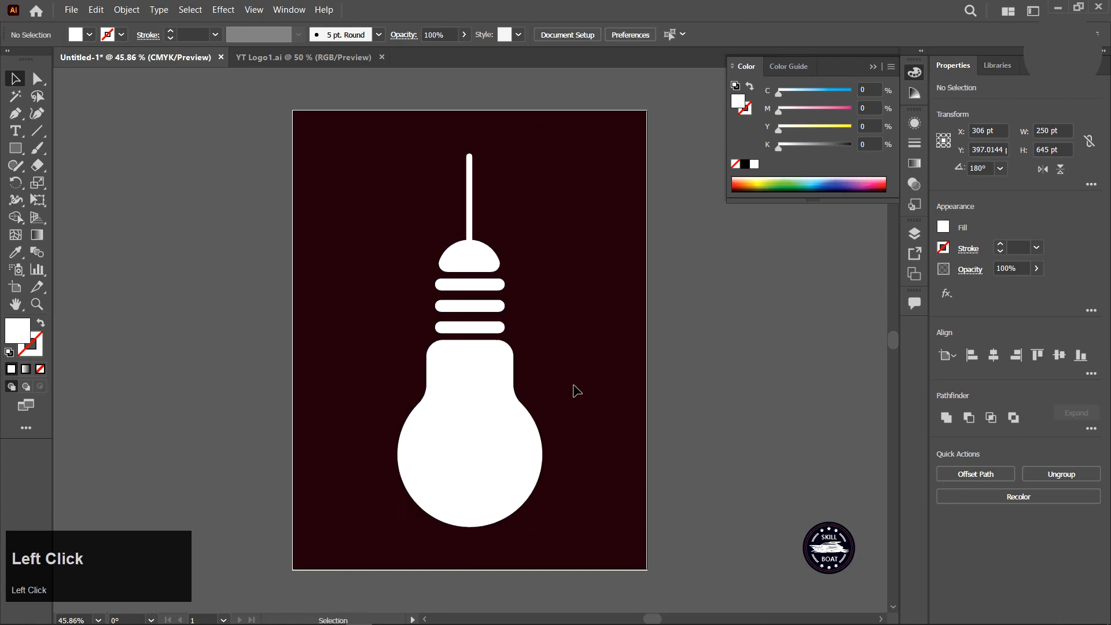
click(873, 67)
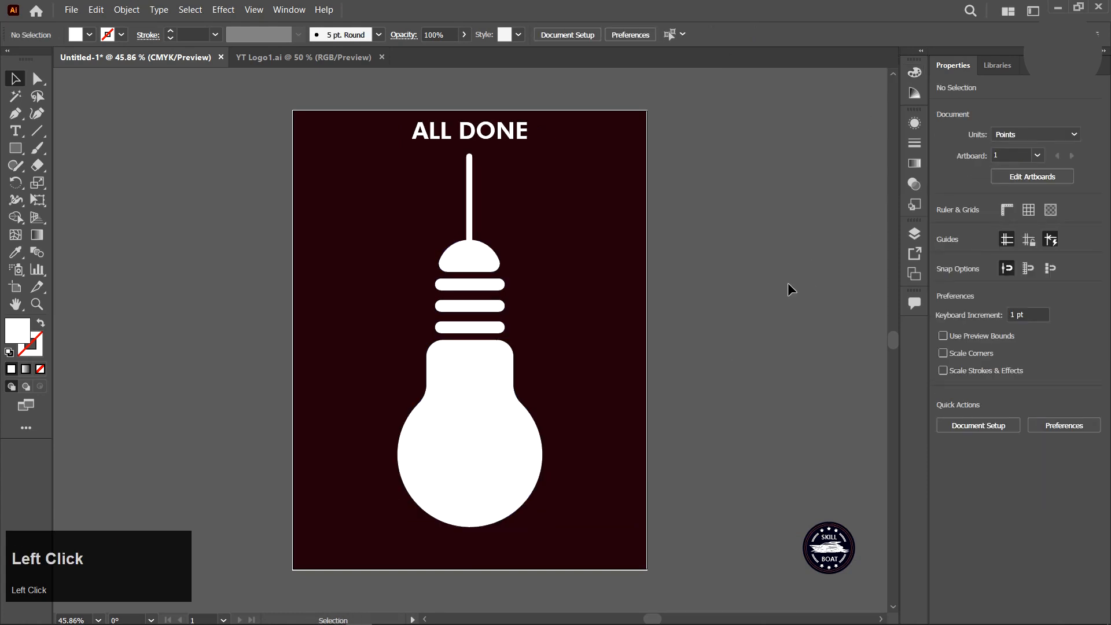